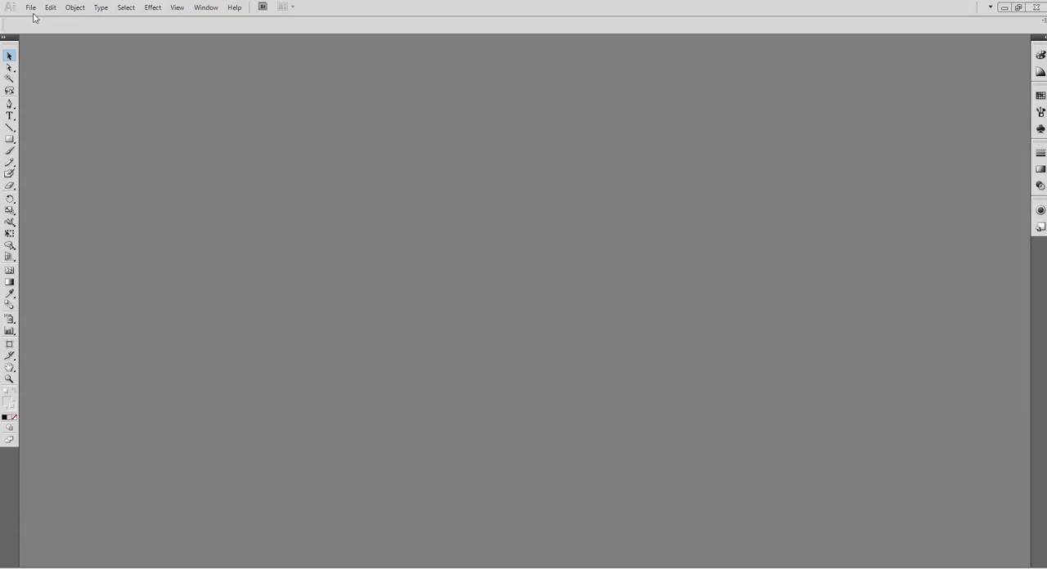
Create a new document measuring 5 by 5 inches.
left_click(31, 8)
left_click(38, 22)
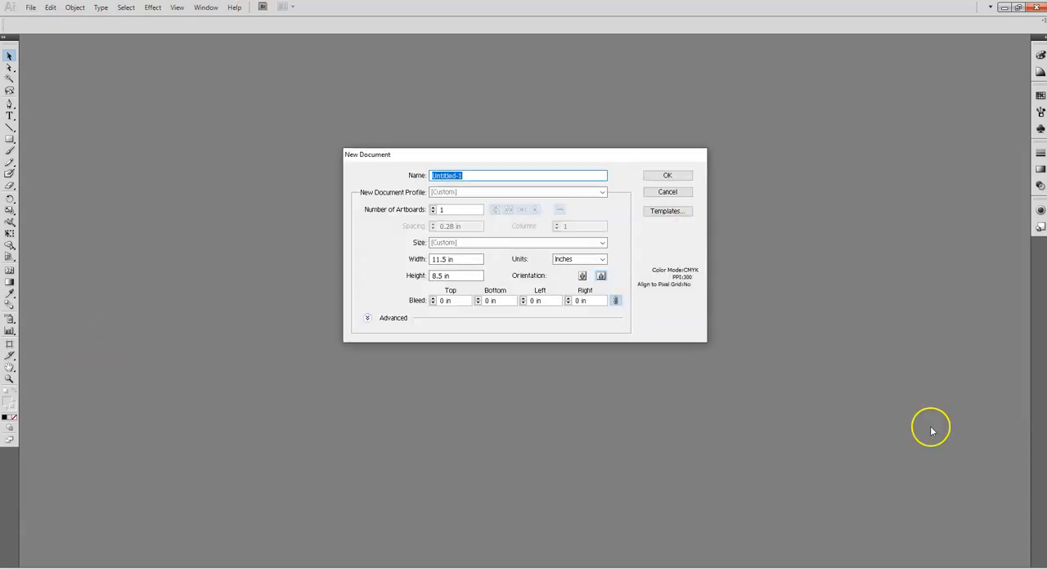
left_click(458, 259)
key("Tab")
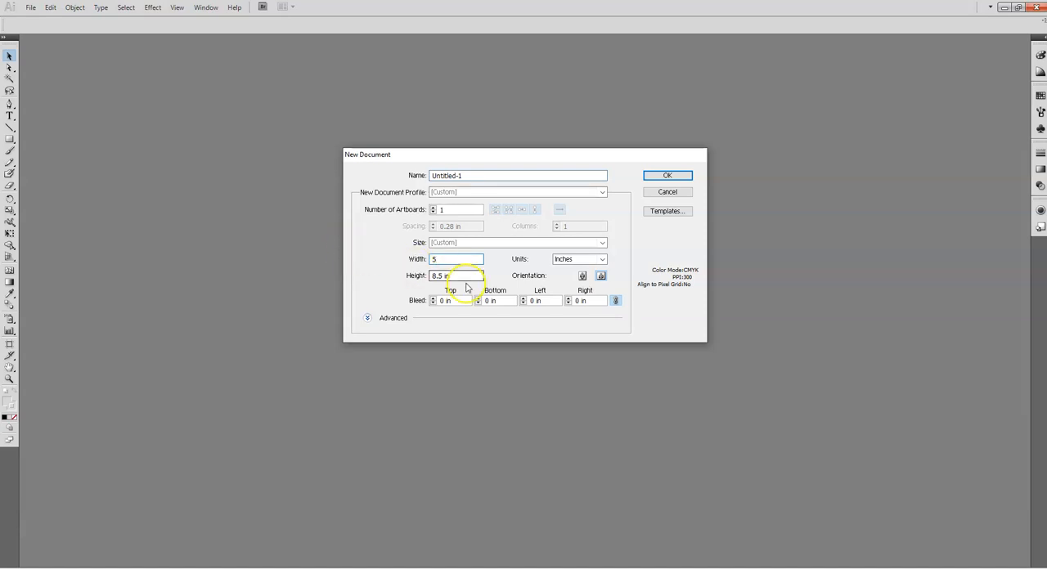
left_click(645, 178)
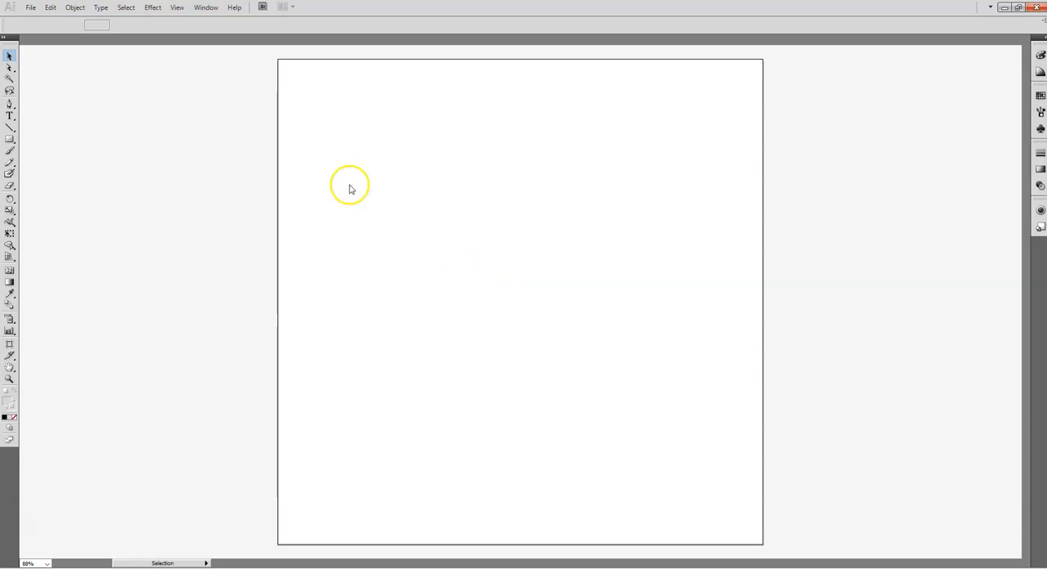
Place the Bobcat Head (1) (5).png image into the document.
left_click(30, 7)
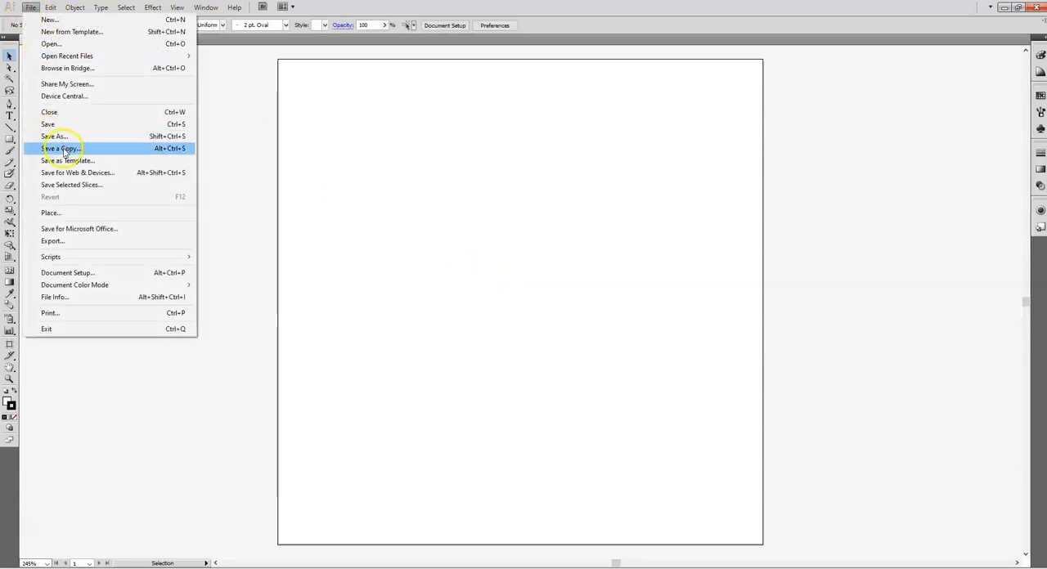
left_click(81, 212)
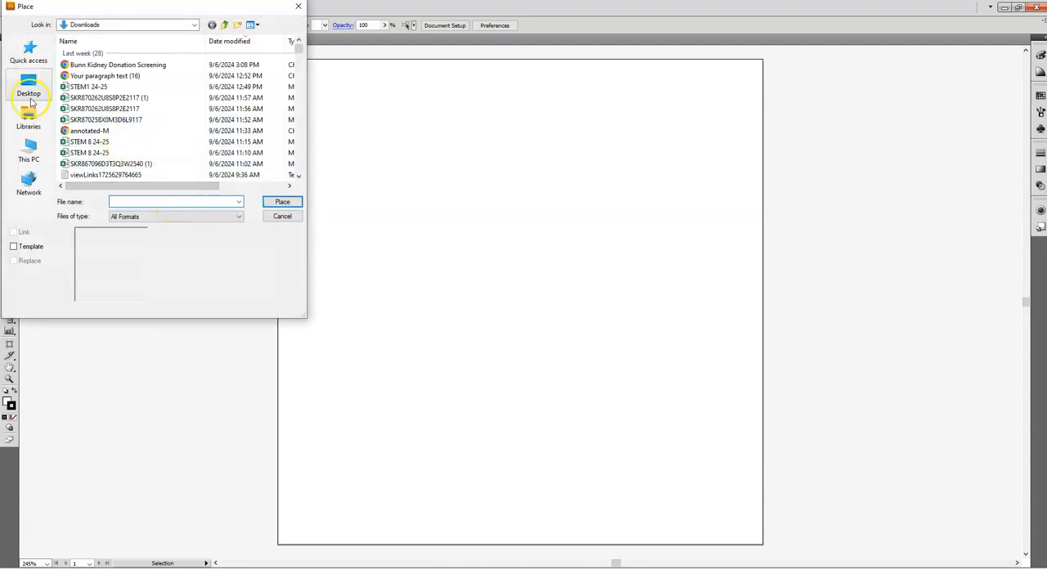
scroll(141, 123, "down", 2)
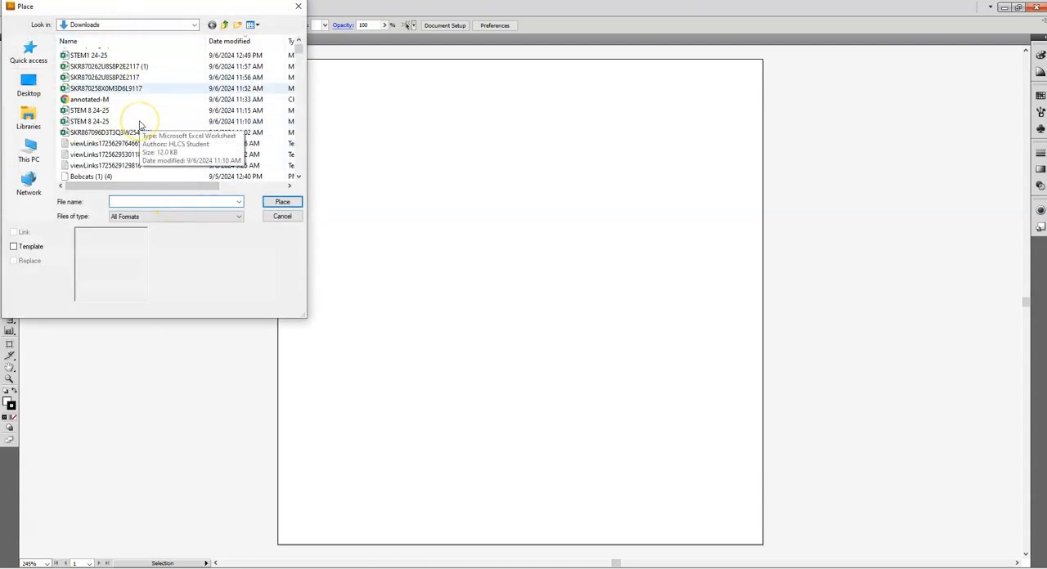
double_click(98, 167)
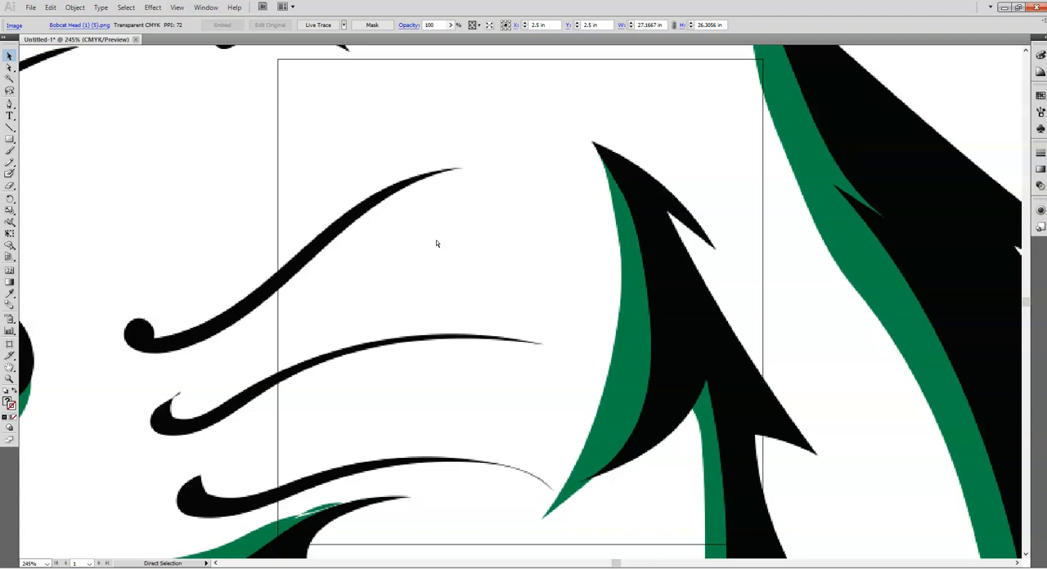
Scale the placed bobcat image down proportionally about its centre to about 4.16 by 4.03 in so it fits inside the artboard.
key("ctrl+minus")
key("ctrl+minus")
key("ctrl+minus")
key("ctrl+minus")
key("ctrl+minus")
key("ctrl+minus")
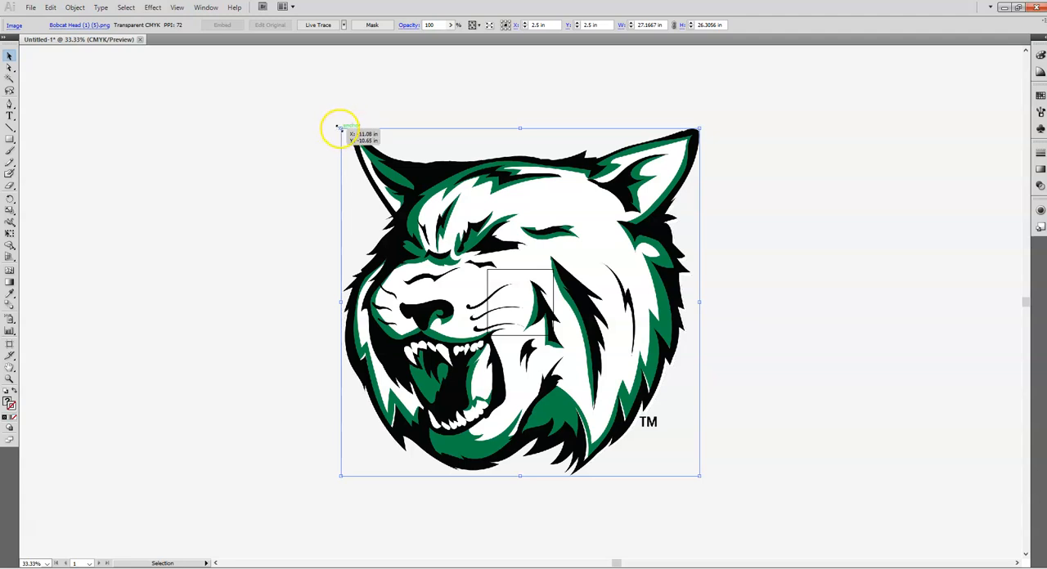
left_click_drag(339, 128, 398, 358)
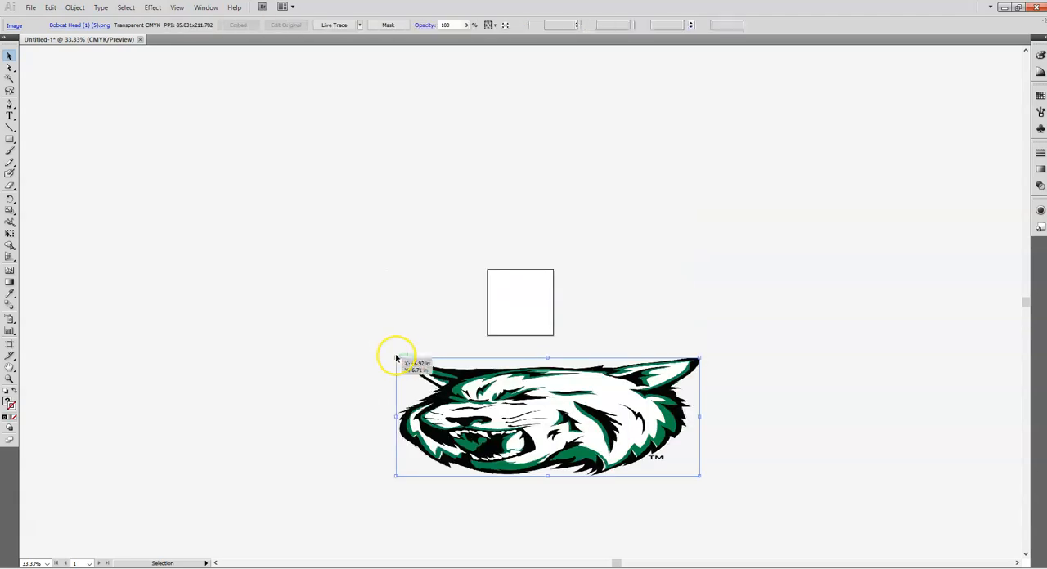
key("ctrl+z")
left_click_drag(365, 155, 513, 302)
key("ctrl+plus")
key("ctrl+plus")
key("ctrl+plus")
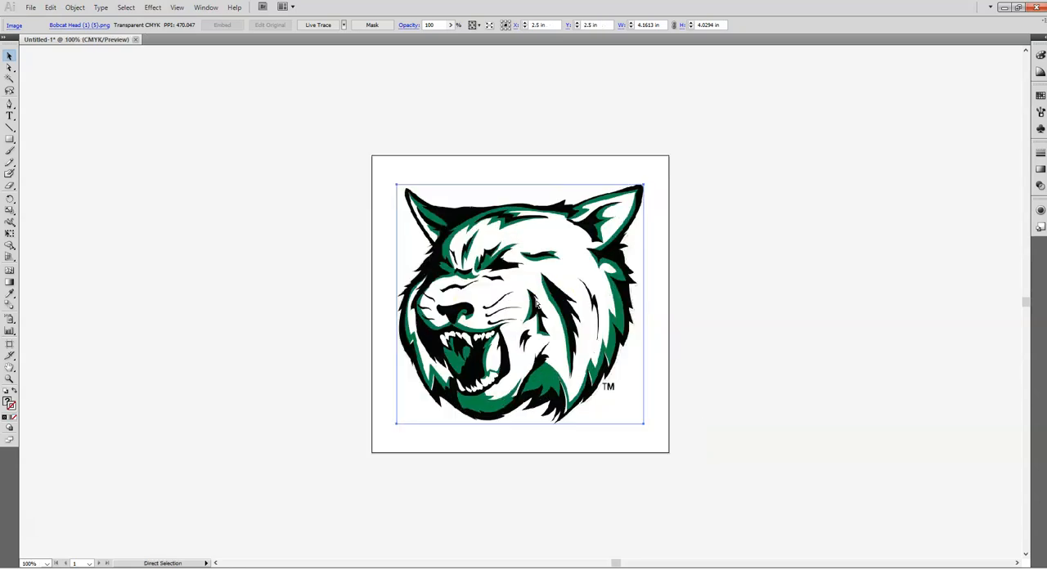
key("ctrl+plus")
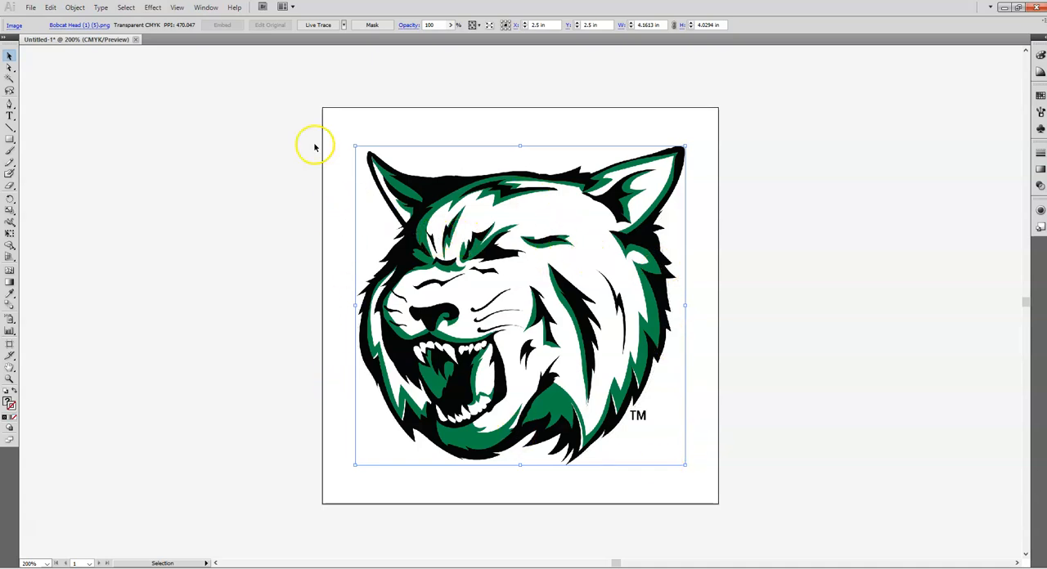
Show the document's layers and add a new layer above Layer 1.
left_click(205, 7)
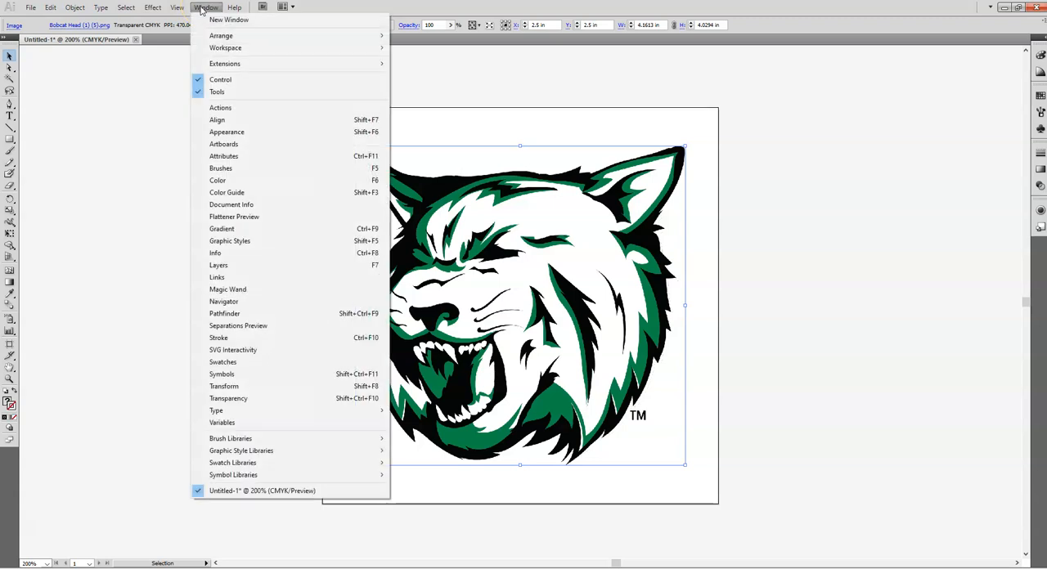
left_click(219, 265)
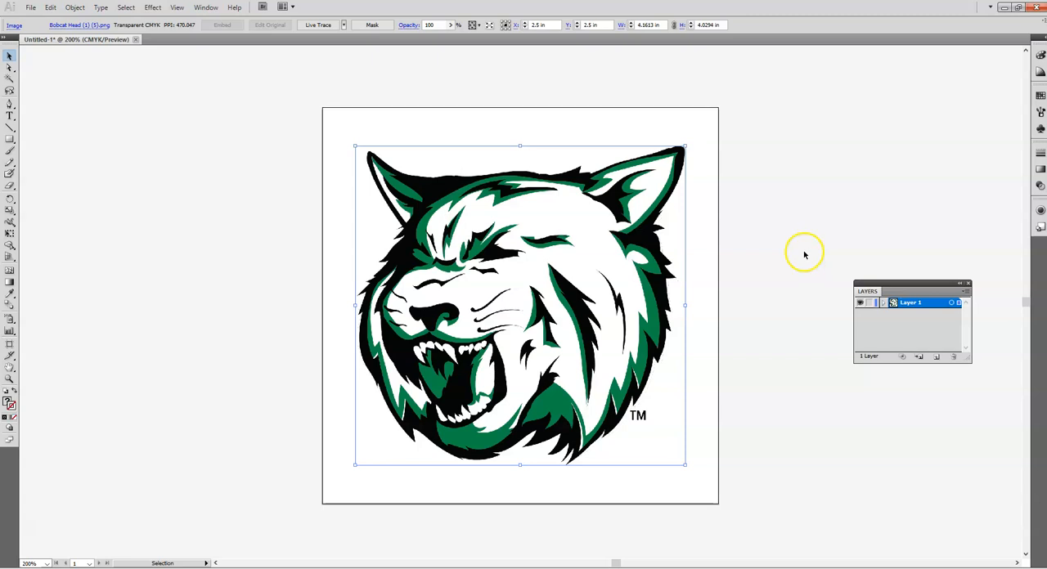
left_click(789, 203)
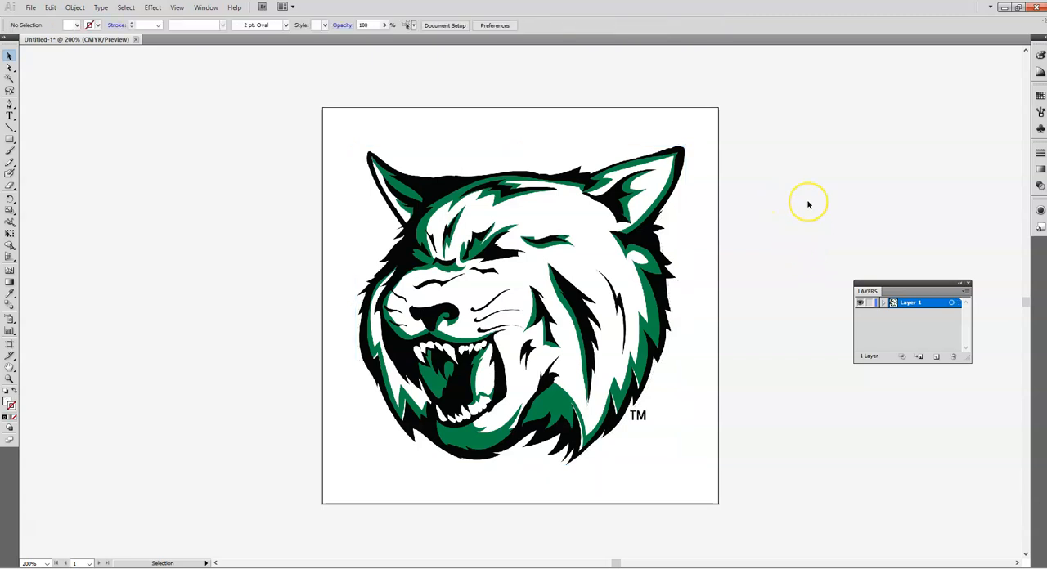
left_click(937, 357)
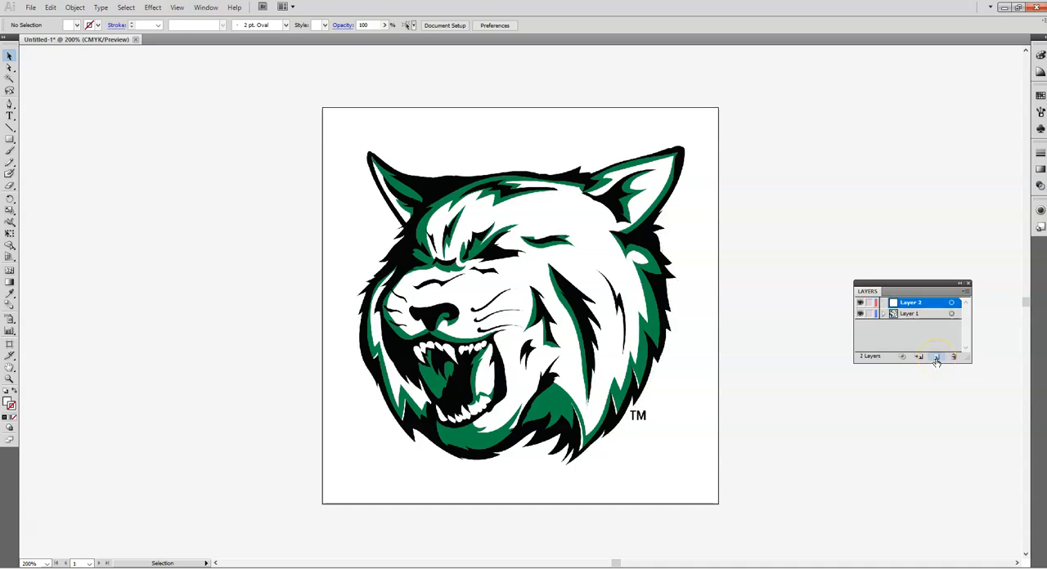
Copy the bobcat image from Layer 1, paste it in place on Layer 2, and hide and lock Layer 1.
left_click(917, 316)
left_click(548, 274)
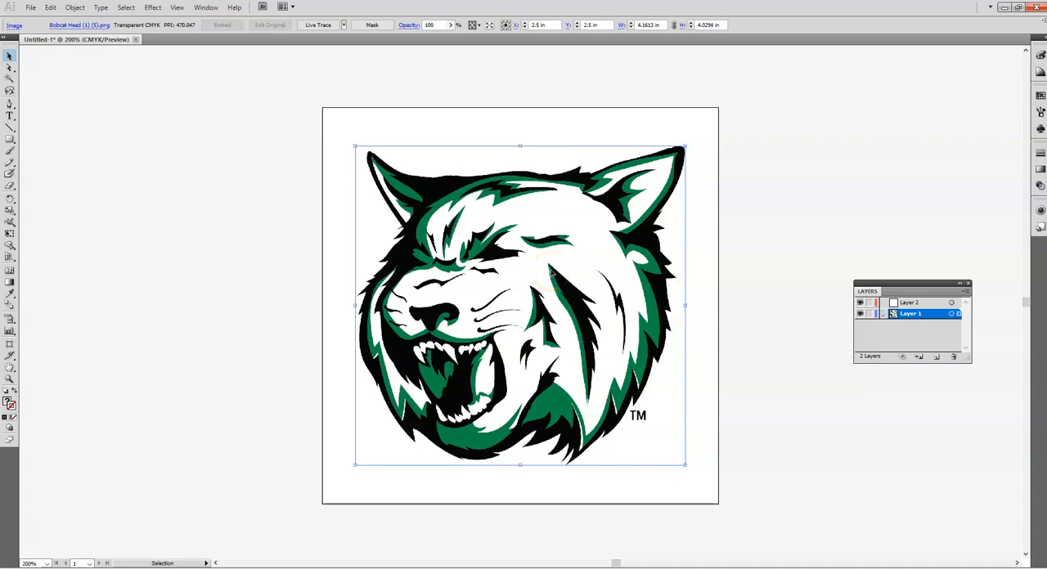
left_click(907, 302)
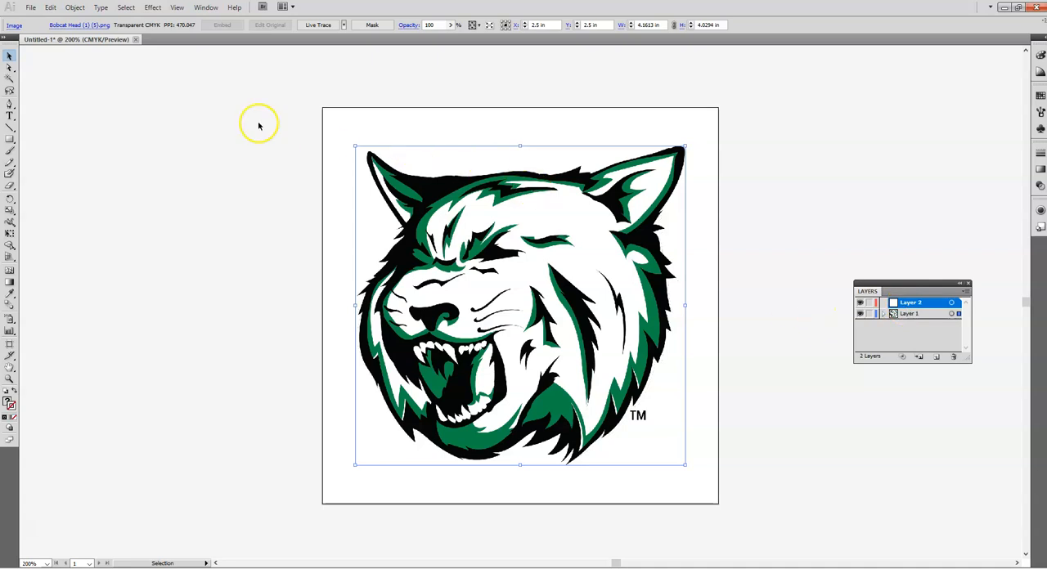
left_click(50, 9)
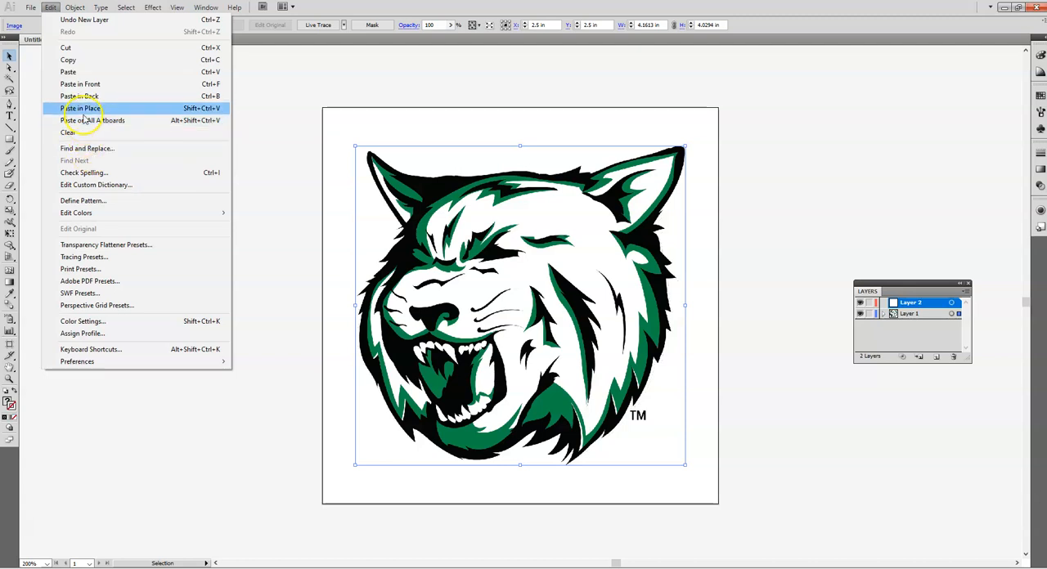
left_click(82, 108)
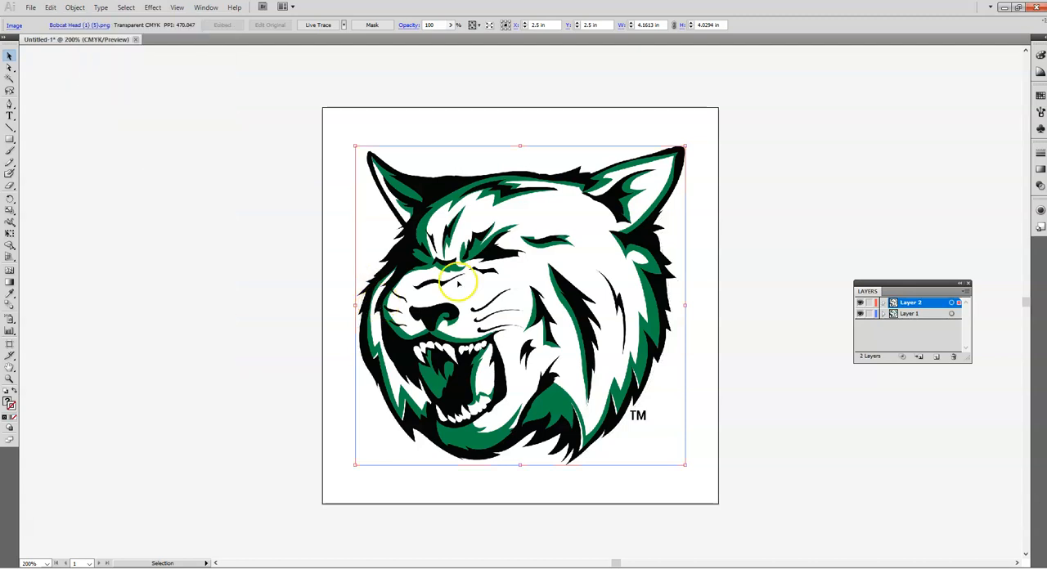
left_click(861, 315)
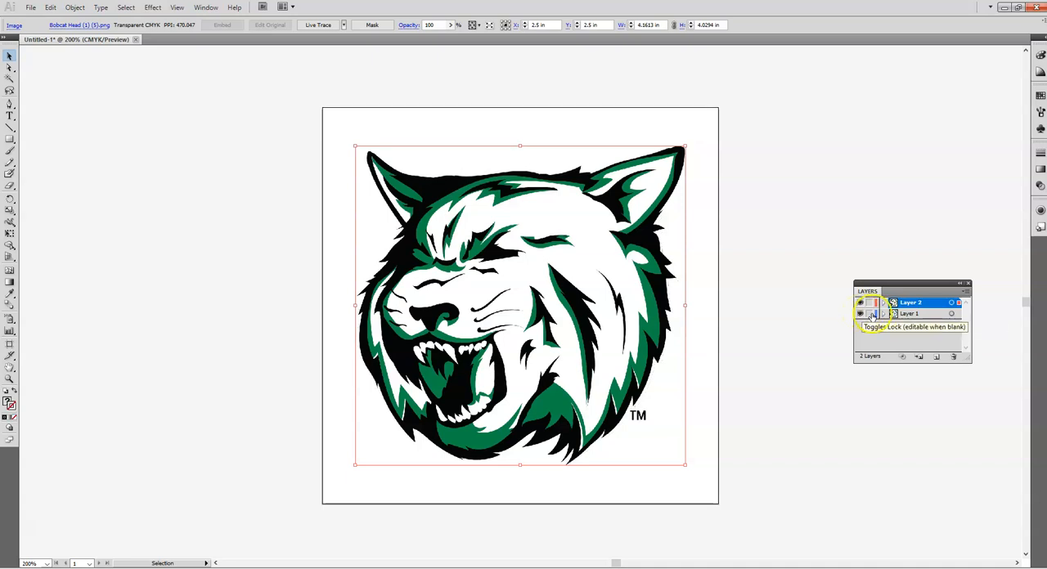
left_click(871, 315)
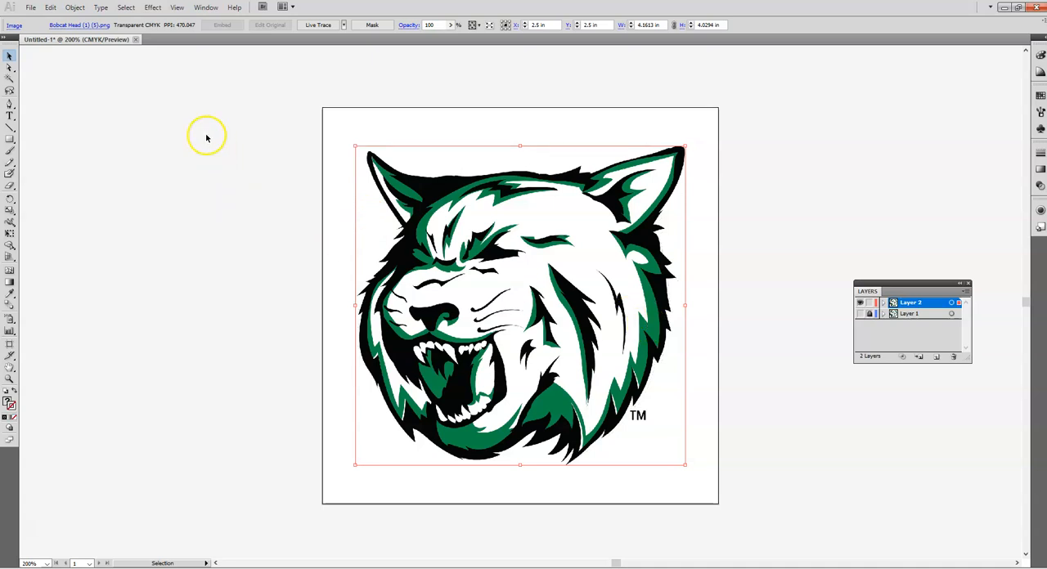
Live Trace the bobcat image on Layer 2 with the Default preset and expand the tracing into paths.
left_click(325, 28)
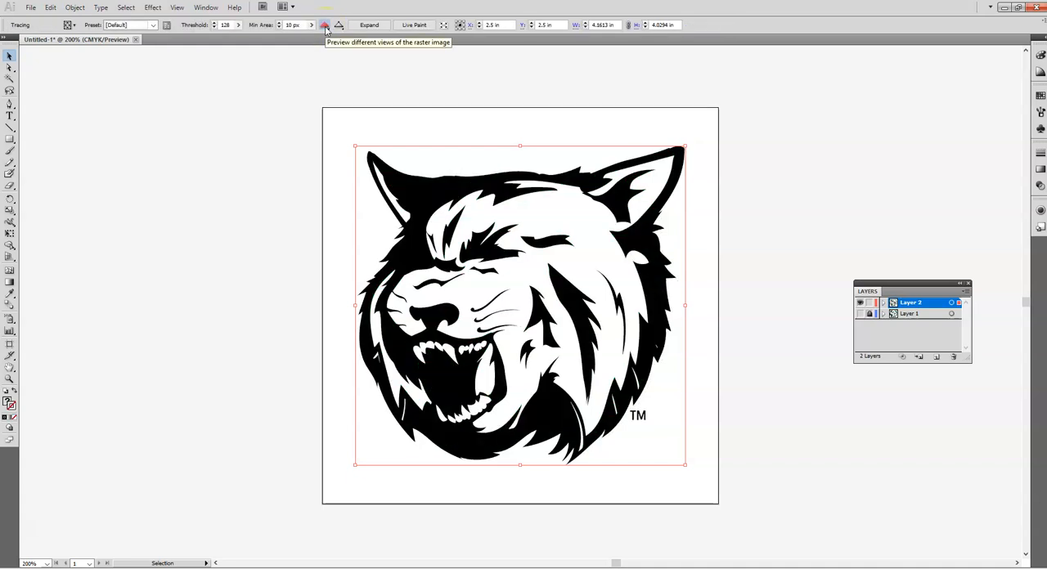
left_click(360, 28)
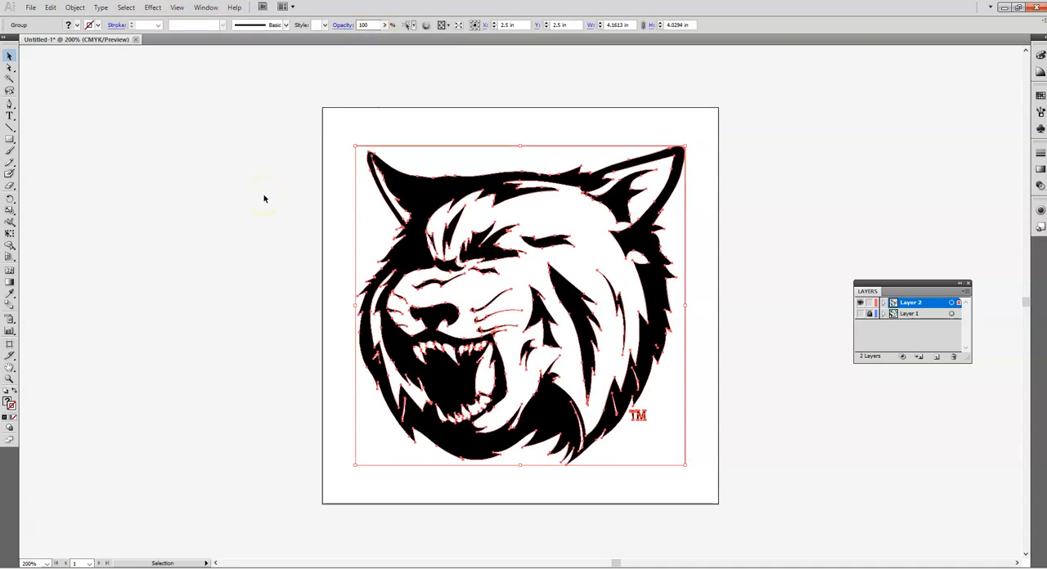
left_click(260, 196)
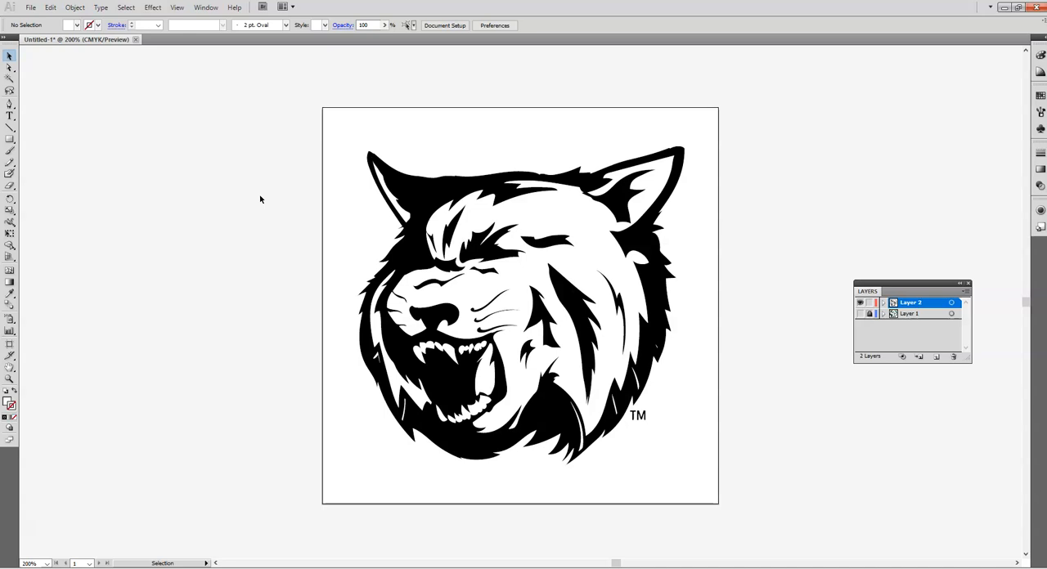
Directly select the rectangular background path around the traced bobcat head and delete it.
left_click(9, 71)
left_click_drag(334, 157, 367, 214)
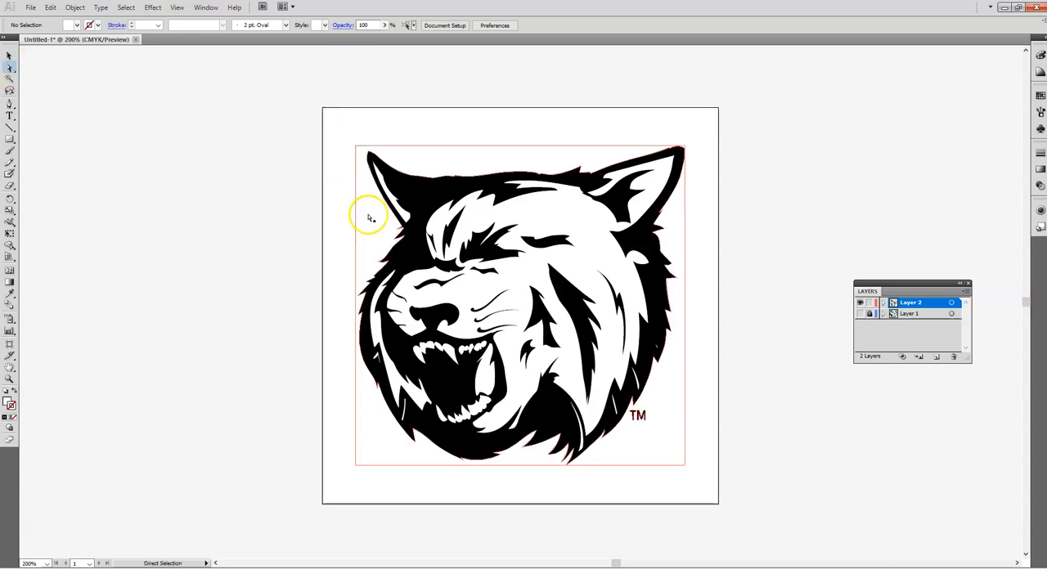
left_click(368, 218)
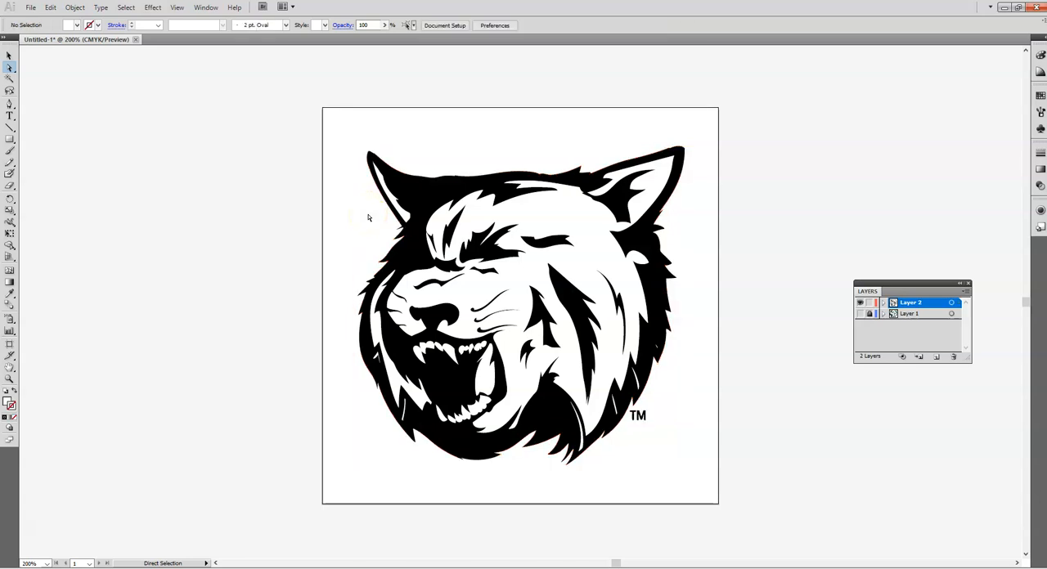
Try deleting the TM mark beside the traced bobcat head, and undo the deletion.
left_click_drag(674, 436, 627, 409)
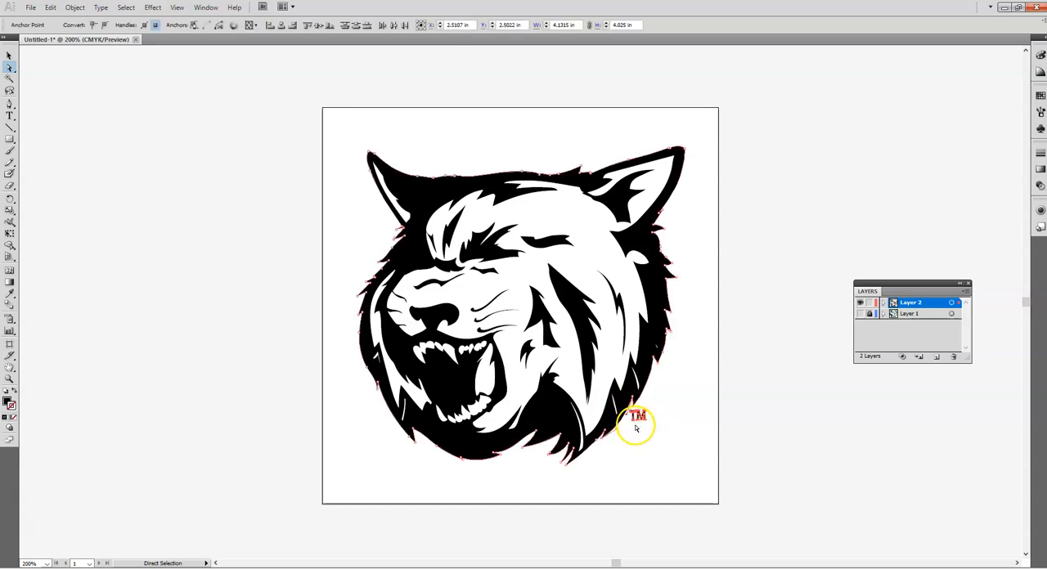
key("Delete")
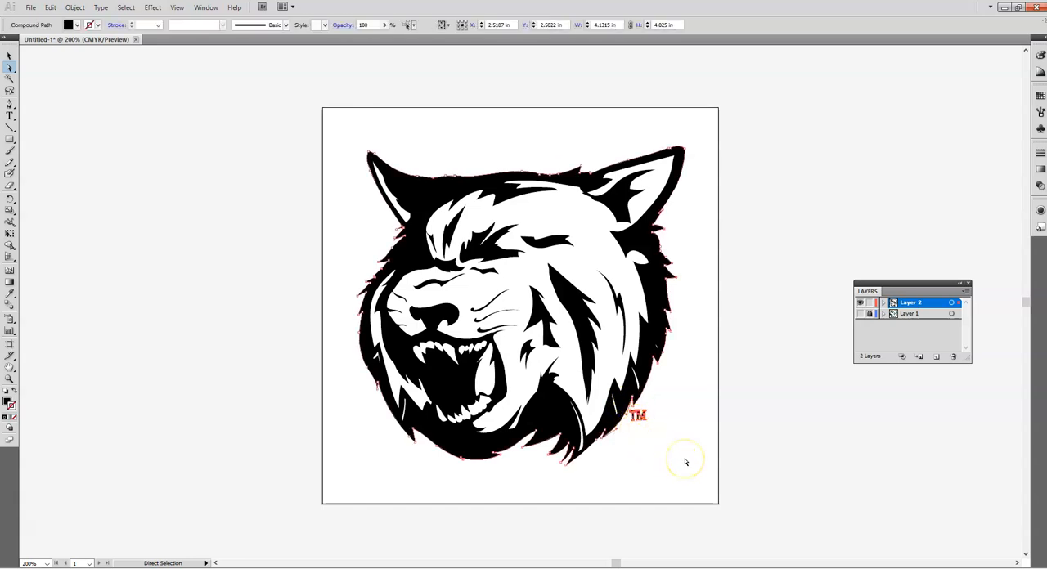
key("ctrl+z")
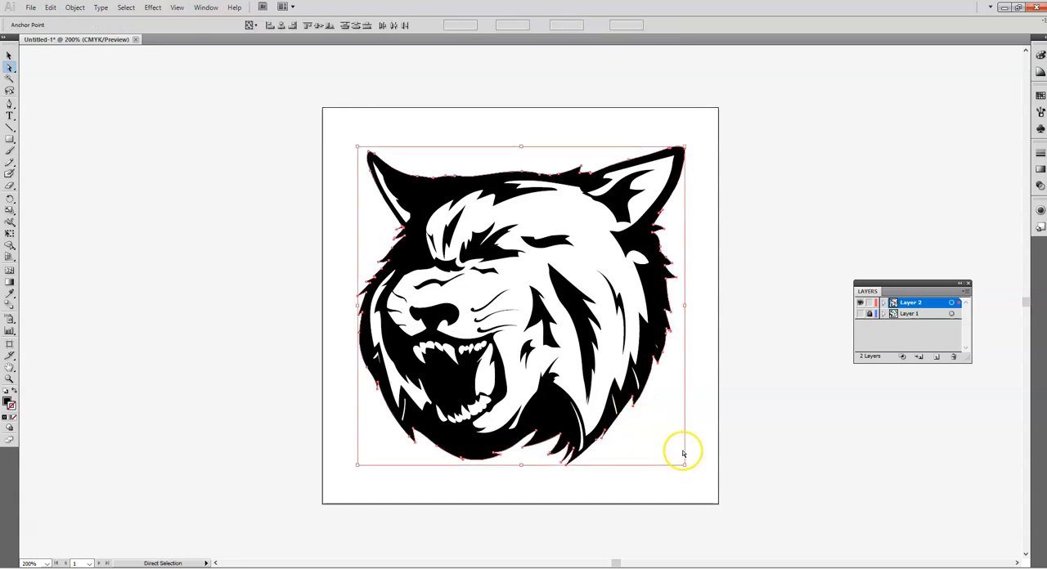
left_click(804, 266)
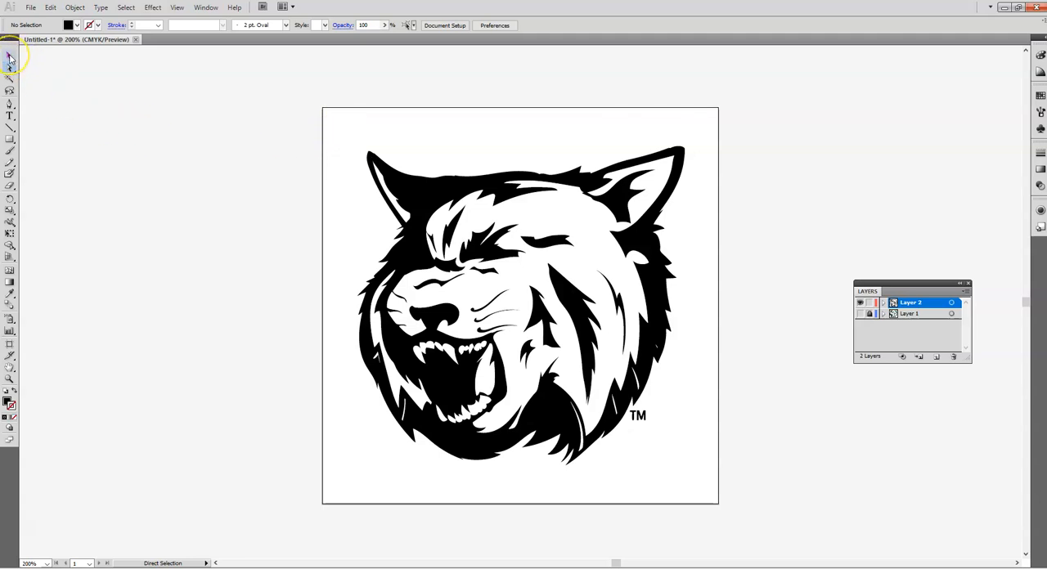
Set the whole traced bobcat group's fill to None and its stroke to black, and deselect it.
left_click(10, 56)
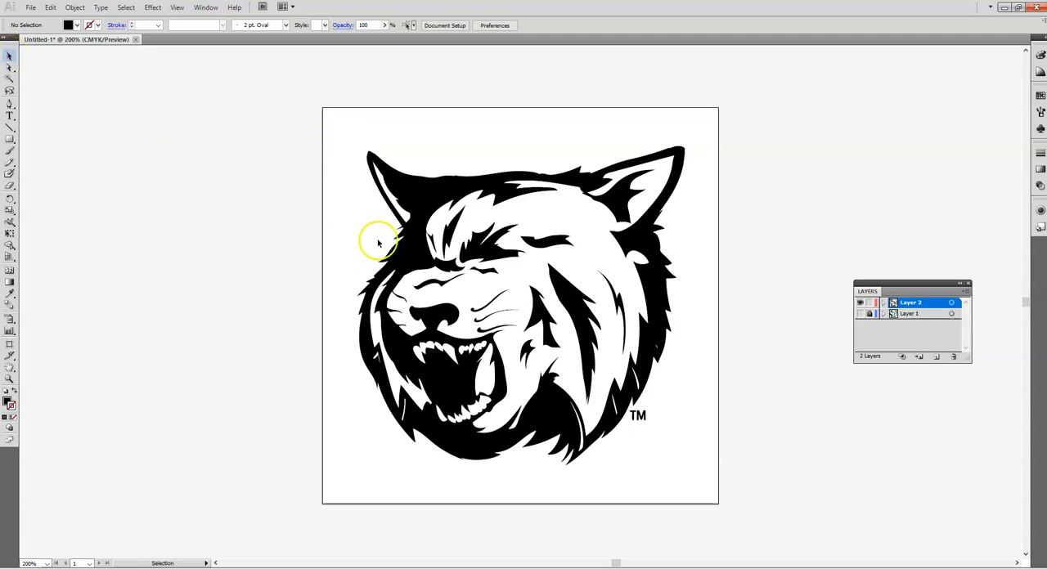
left_click(412, 199)
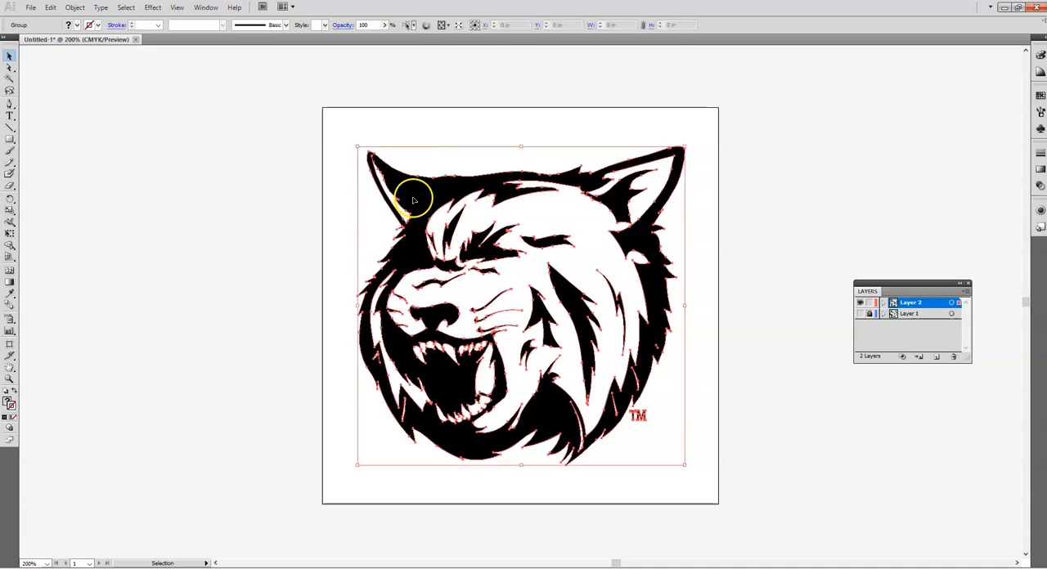
left_click(68, 26)
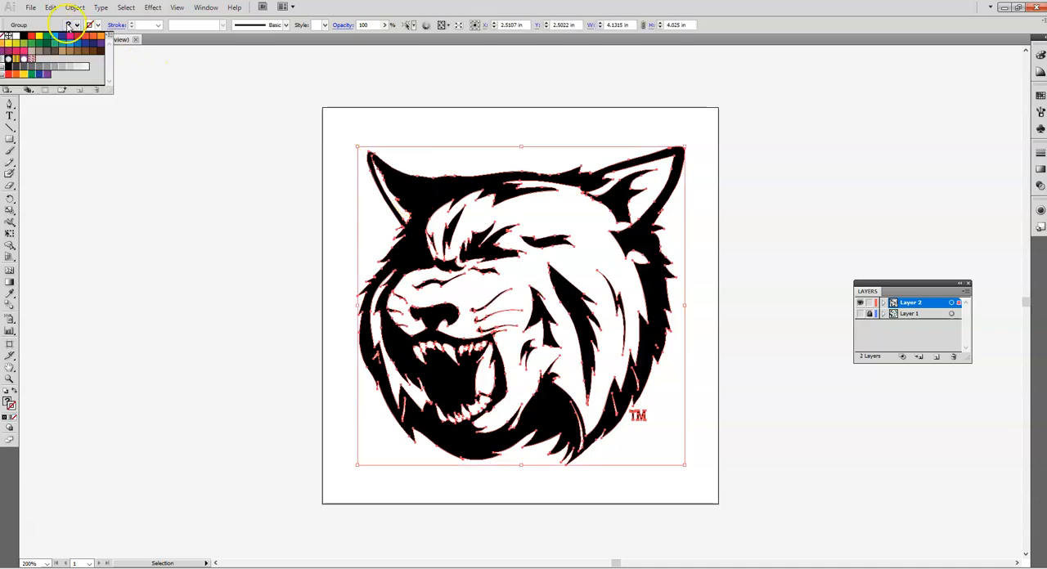
left_click(7, 37)
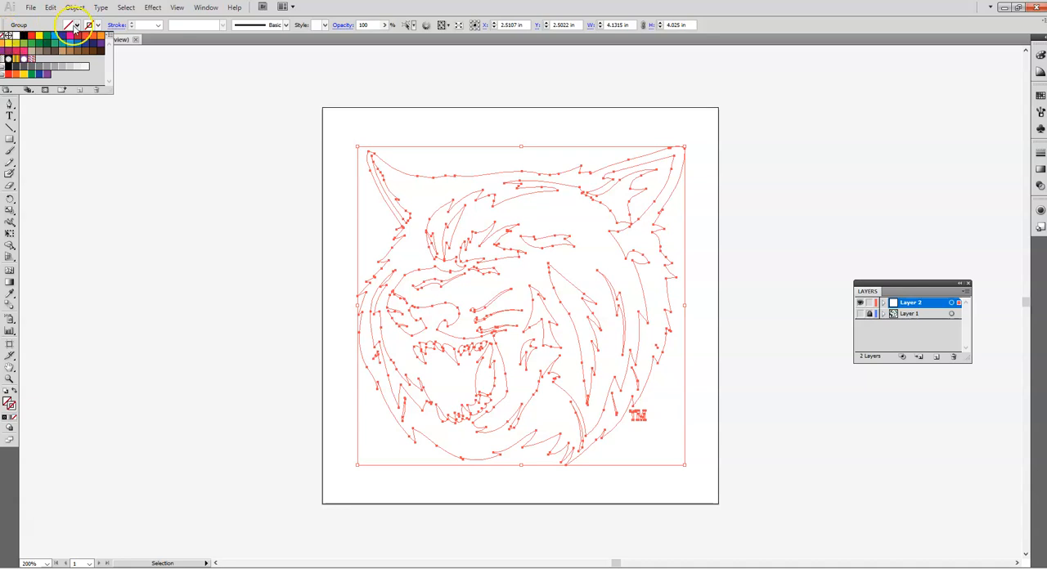
left_click(91, 25)
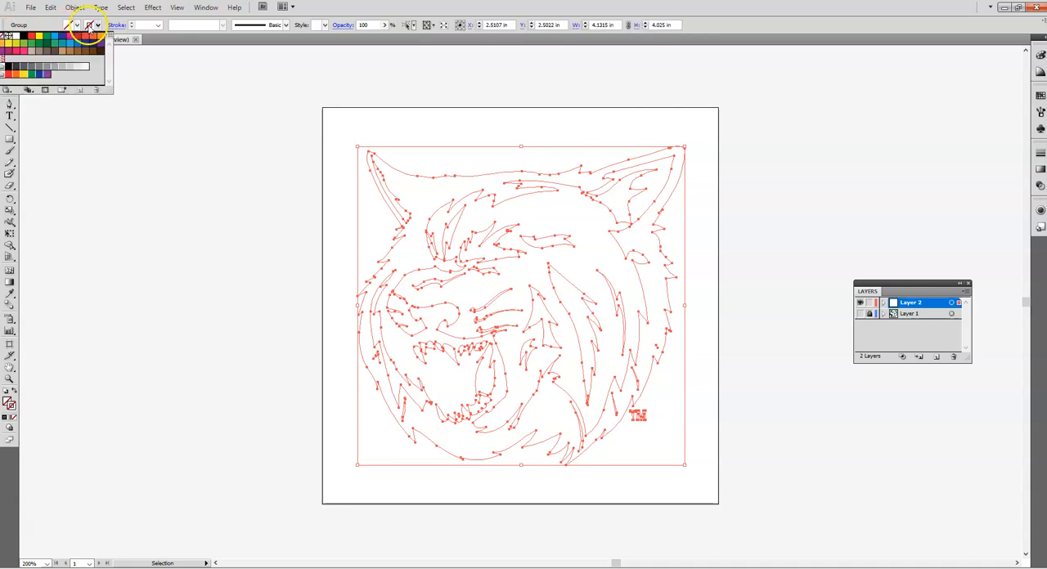
left_click(23, 37)
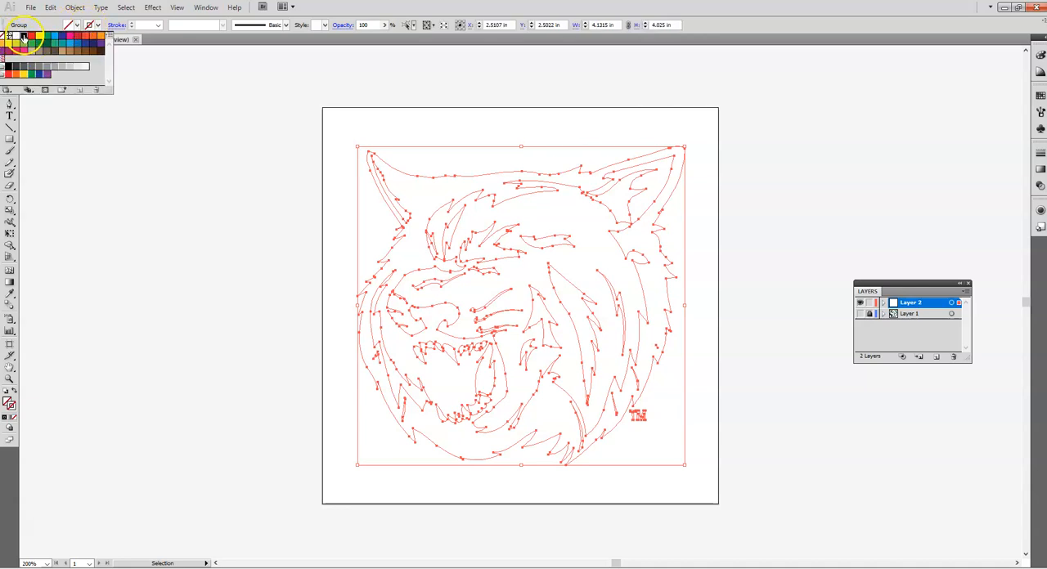
left_click(281, 230)
left_click(300, 235)
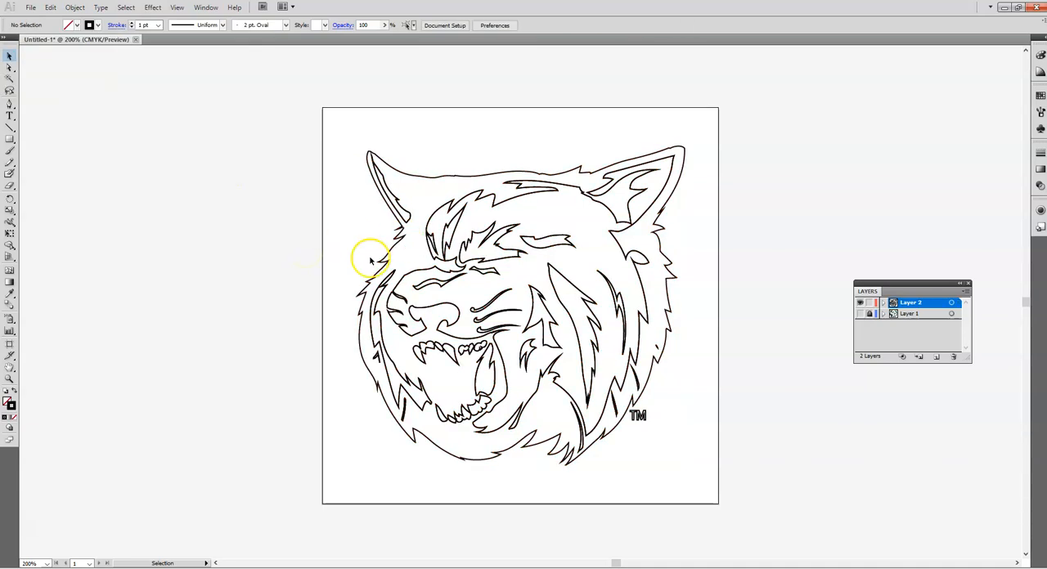
Directly select and delete the forehead, eye, nose, whisker, cheek, inner right ear and upper teeth paths inside the traced head.
left_click(861, 314)
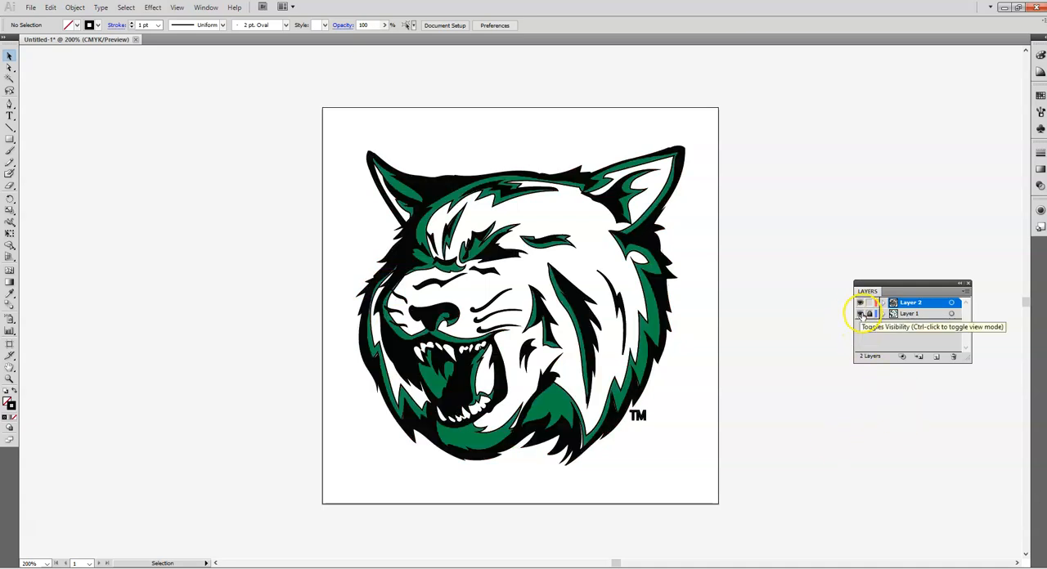
left_click(860, 314)
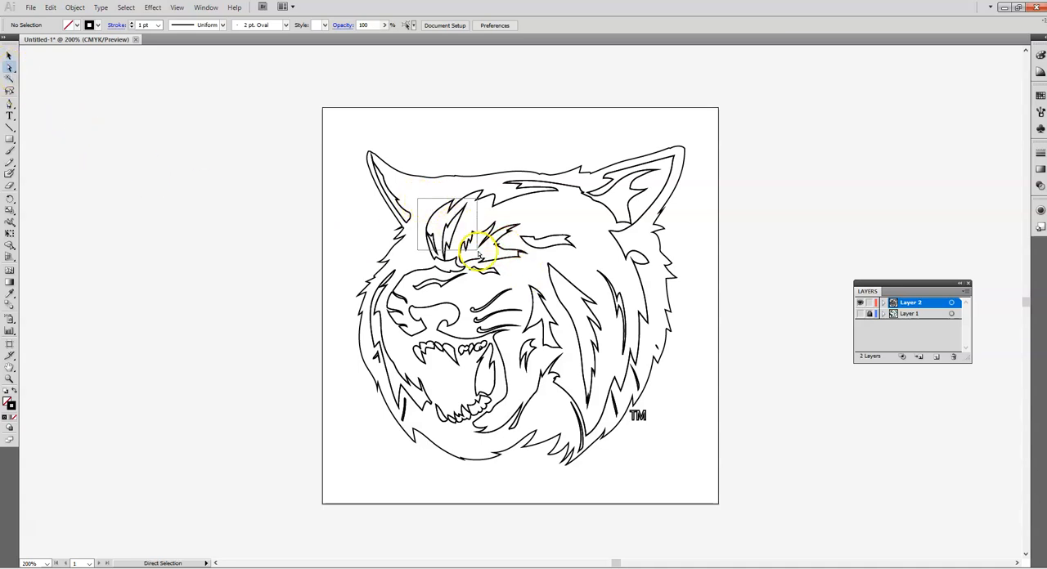
left_click(497, 278)
key("Delete")
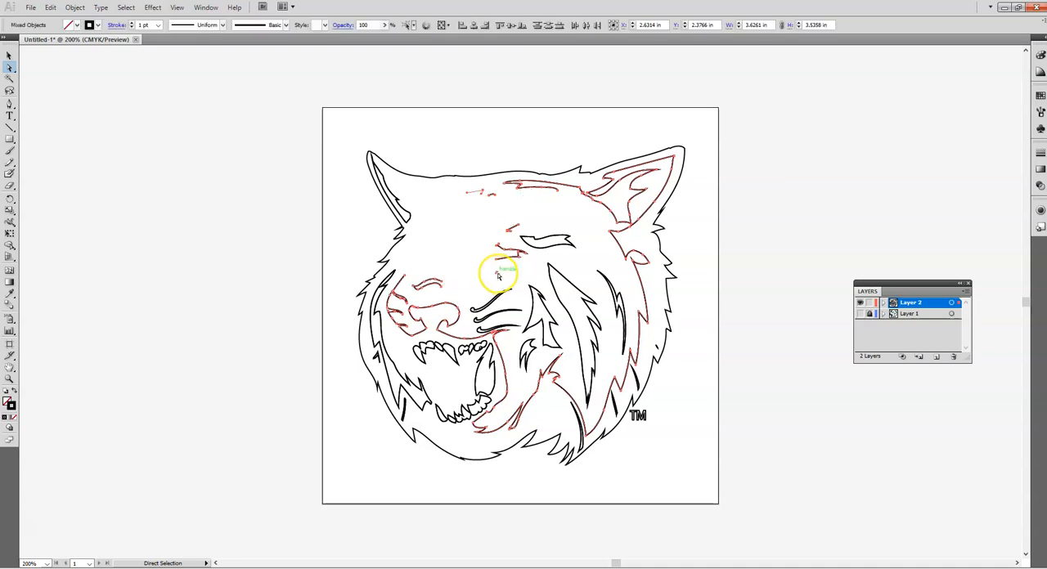
left_click_drag(473, 222, 590, 290)
key("Delete")
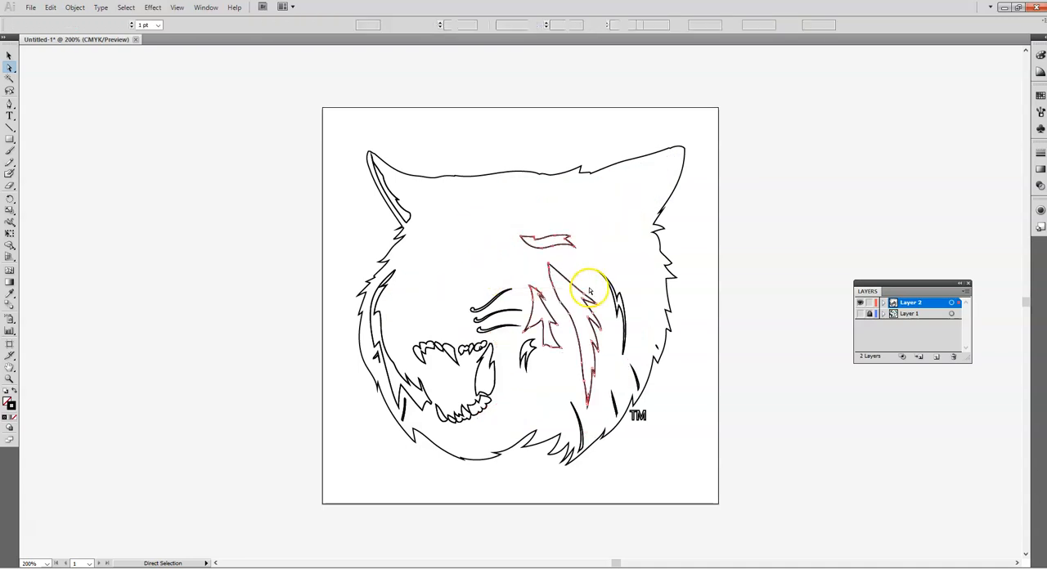
mouse_move(539, 250)
left_mouse_down()
mouse_move(647, 342)
mouse_move(532, 354)
mouse_move(421, 273)
mouse_move(429, 273)
left_mouse_up()
key("Delete")
key("Delete")
key("Delete")
key("Delete")
left_click_drag(527, 368, 410, 320)
left_click(446, 330)
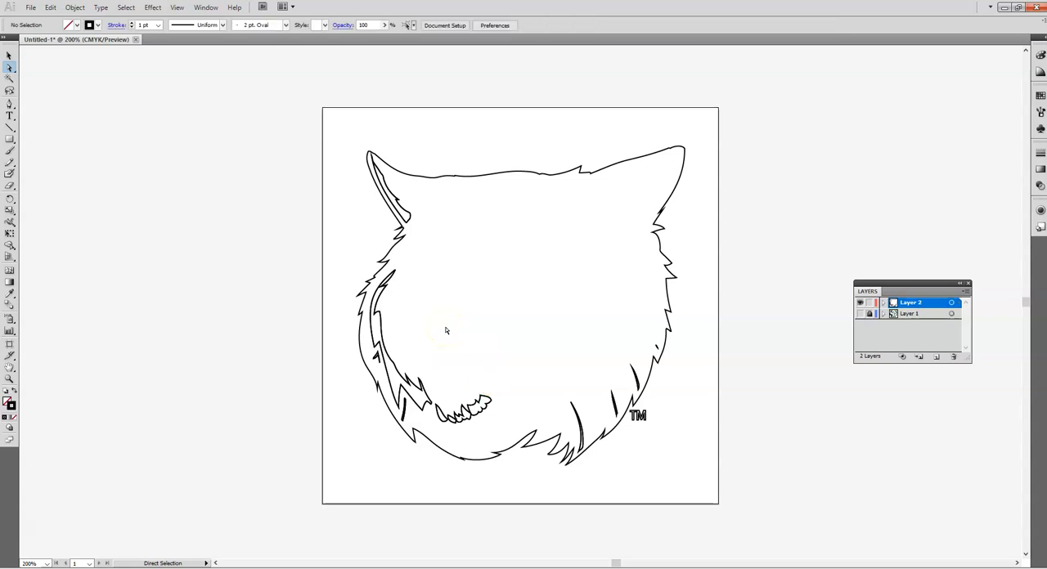
Delete the lower teeth, the left cheek fur paths and the inner left ear path from the traced head.
left_click_drag(498, 412, 401, 376)
key("Delete")
key("Delete")
key("Delete")
key("Delete")
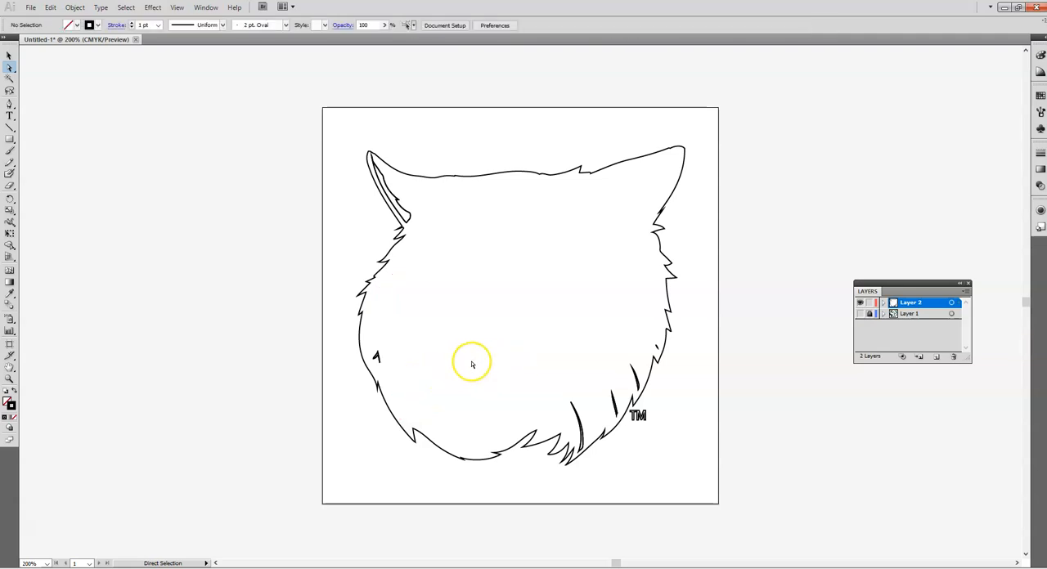
left_click_drag(404, 367, 372, 350)
Delete the remaining fur strokes along the head's lower right side and the TM mark beside it.
key("Delete")
left_click_drag(423, 205, 408, 217)
key("Delete")
key("Delete")
left_click_drag(566, 388, 620, 402)
key("Delete")
key("Delete")
key("Delete")
key("Delete")
left_click_drag(618, 359, 661, 352)
key("Delete")
key("Delete")
key("Delete")
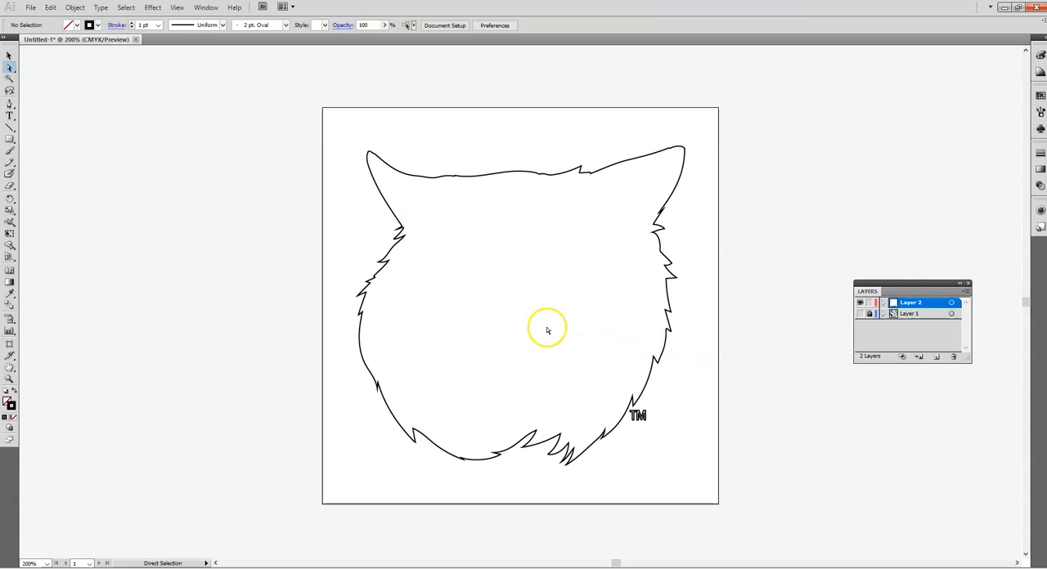
left_click(631, 409)
key("Delete")
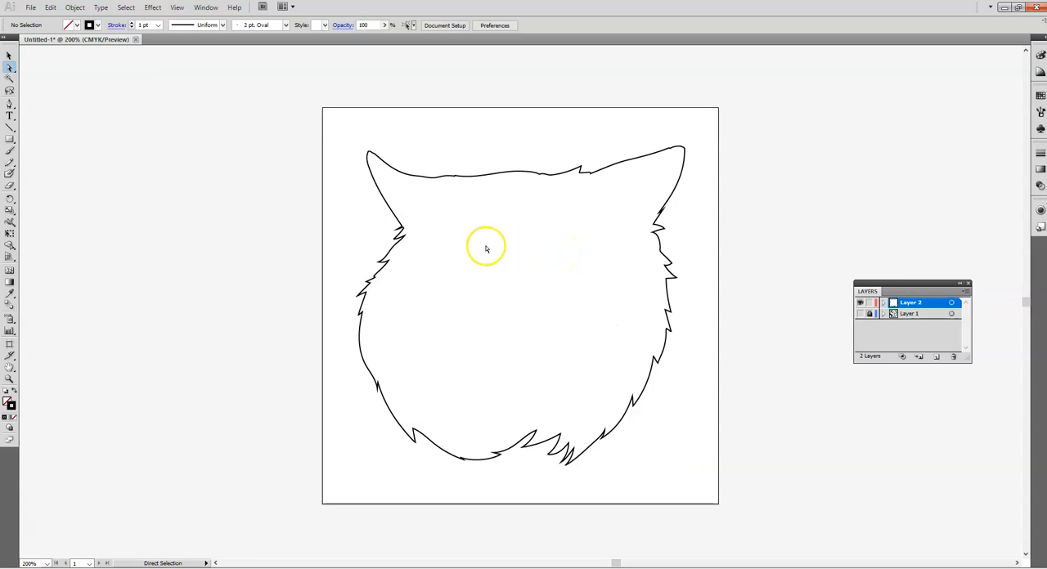
Check the remaining head outline against Layer 1 and merge the outline group into a single path with Pathfinder.
left_click(859, 314)
left_click(860, 314)
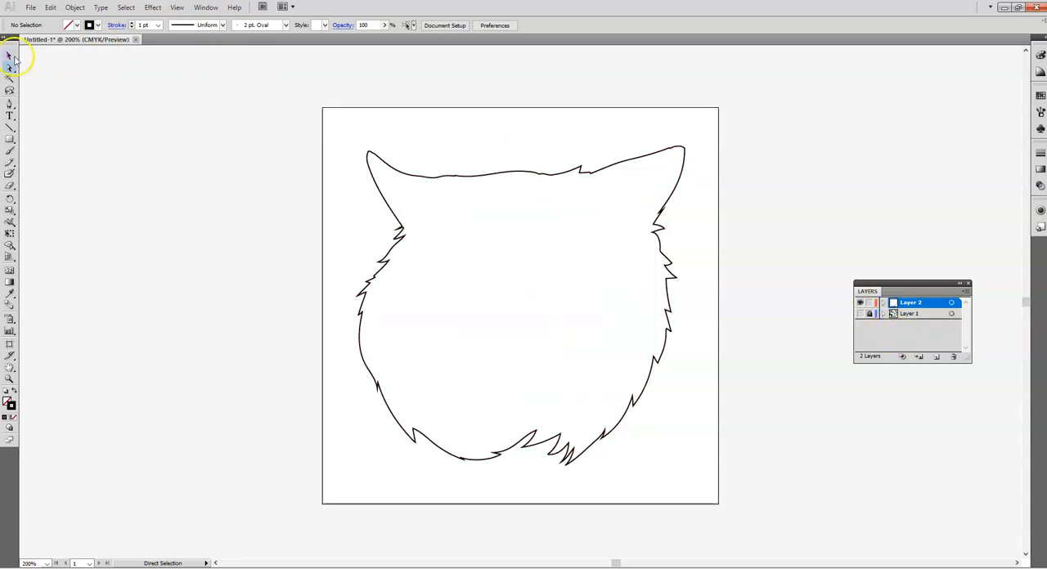
left_click(463, 178)
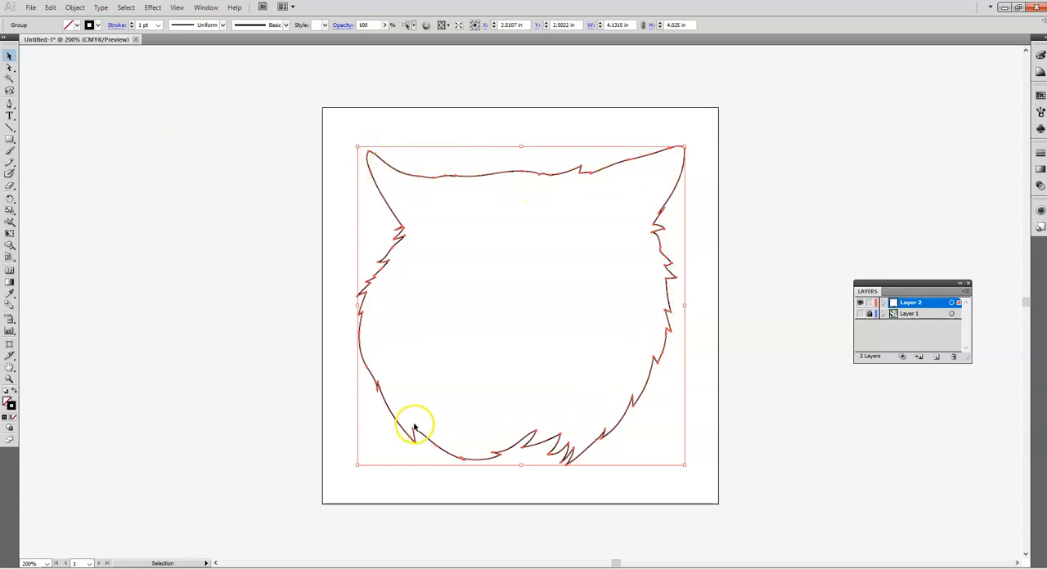
left_click(206, 8)
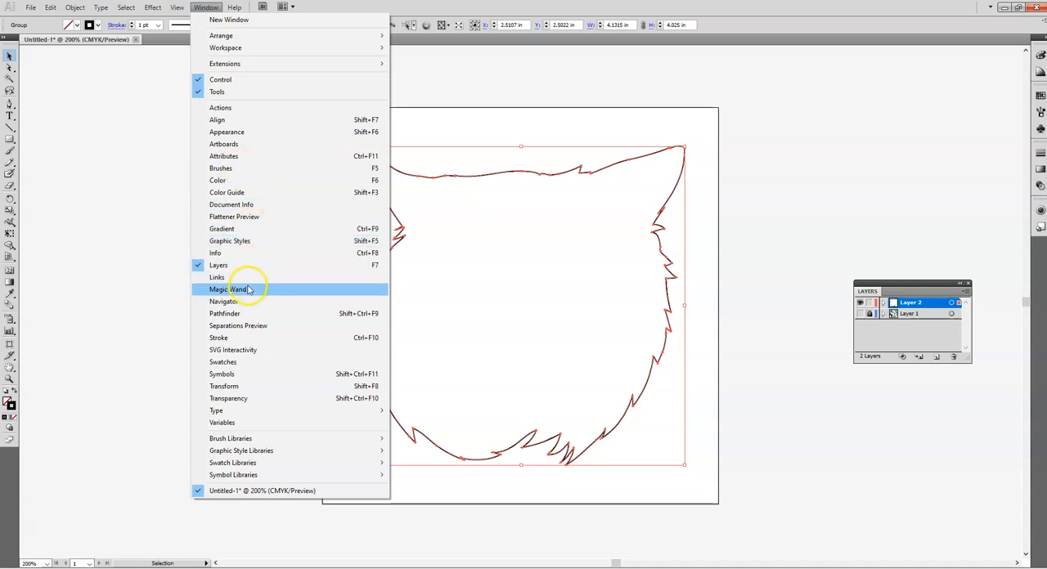
left_click(246, 314)
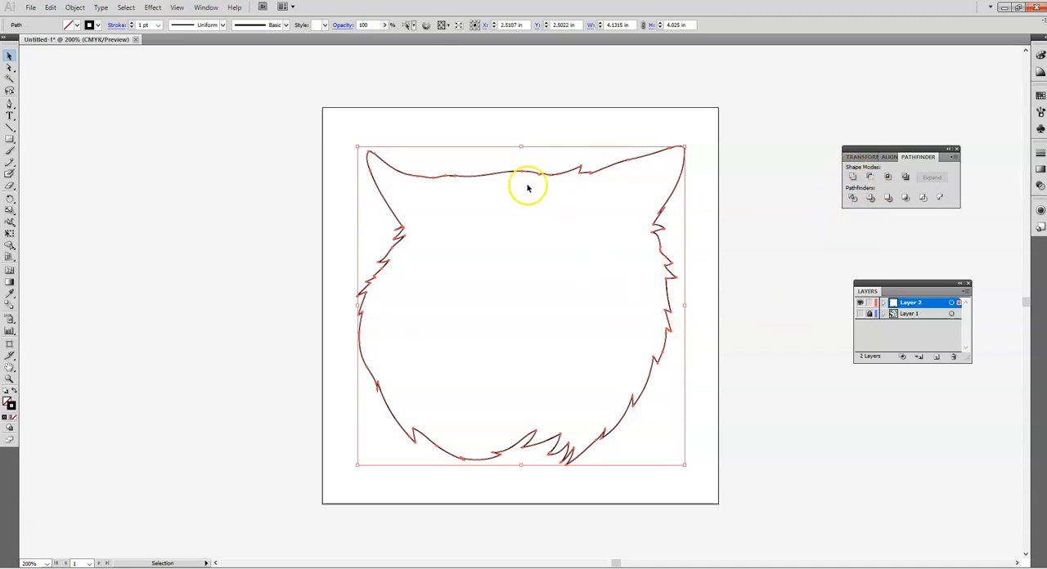
left_click(263, 213)
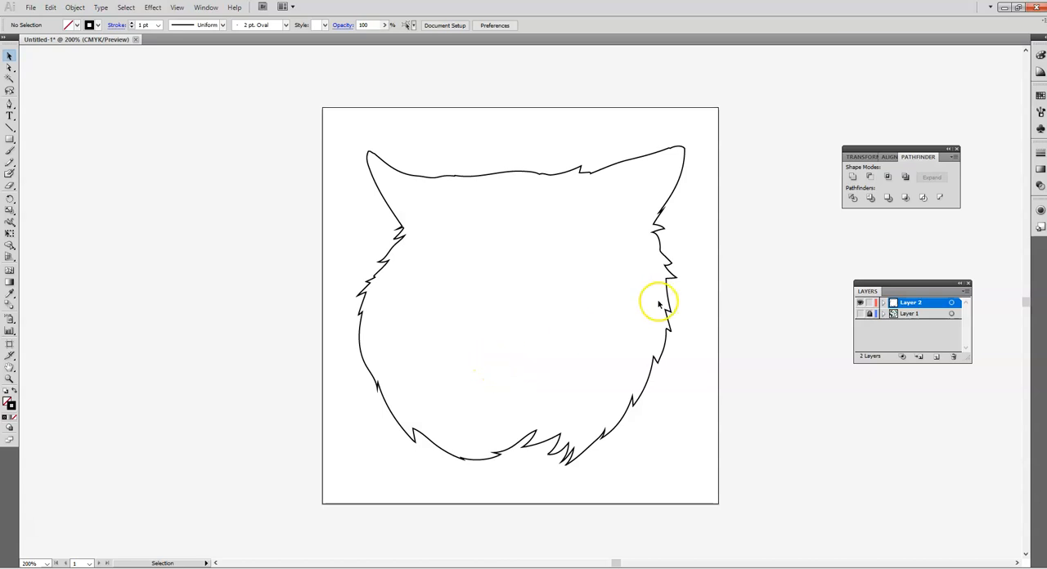
Start a new stroke swatch for the head outline, named CutContour with the Spot Color type.
left_click(402, 175)
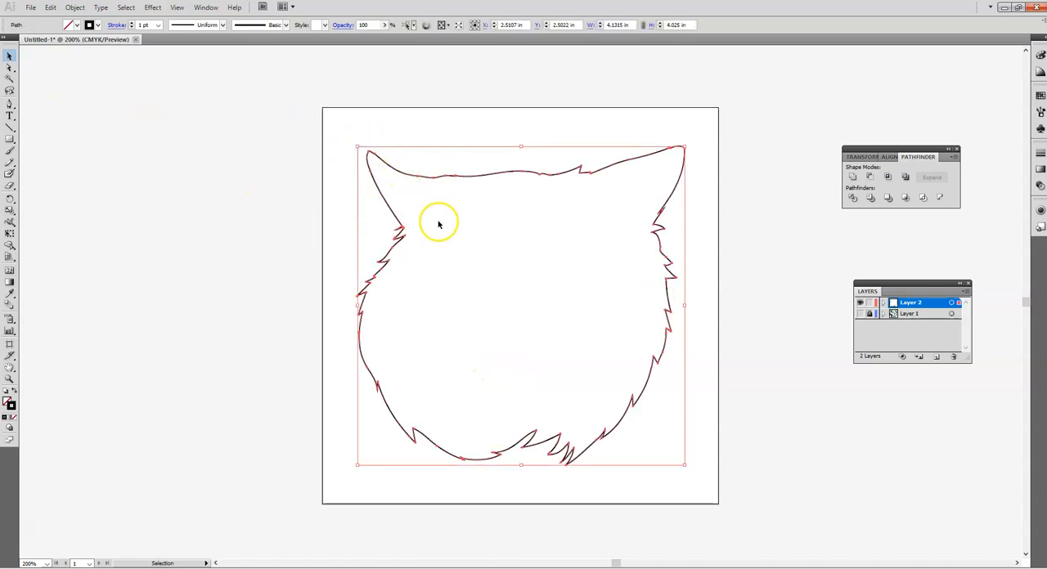
left_click(97, 26)
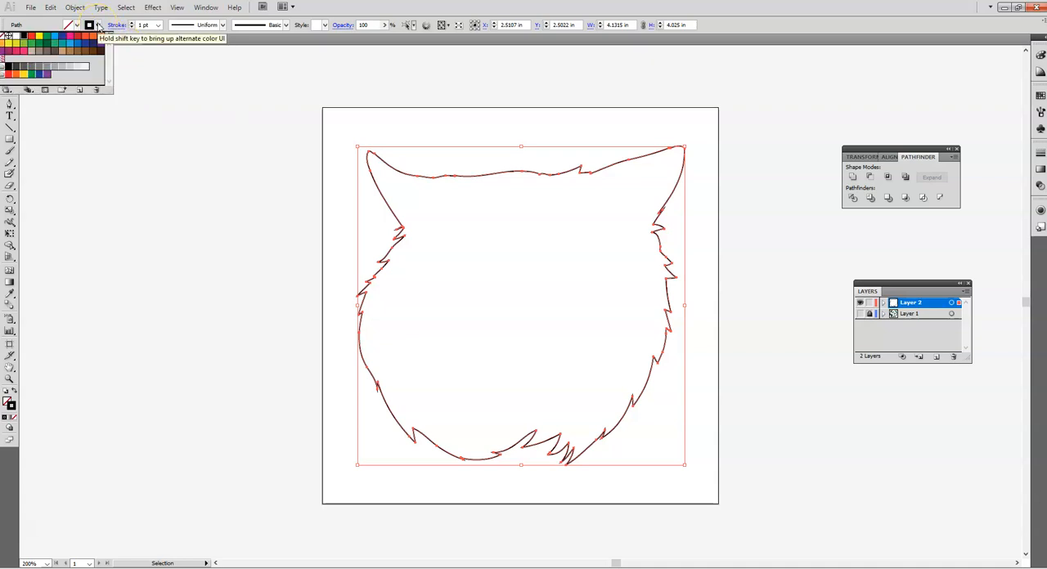
left_click(81, 91)
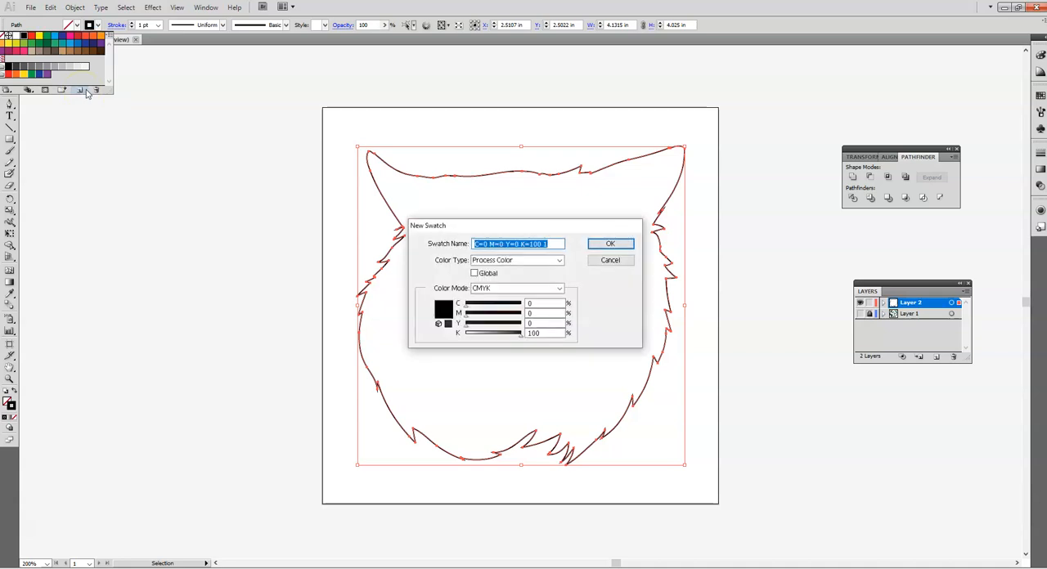
type("CutContour")
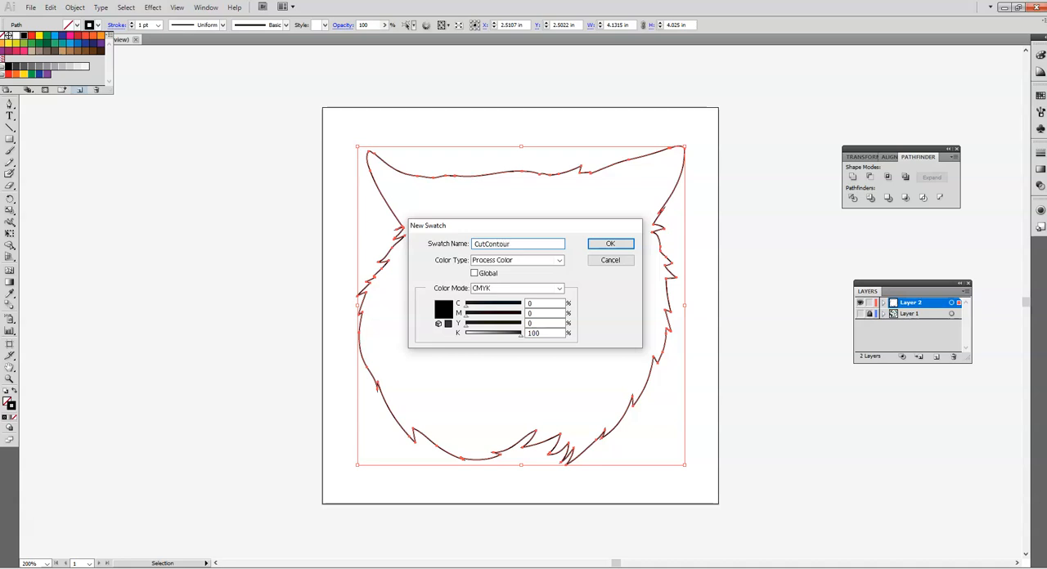
left_click(490, 261)
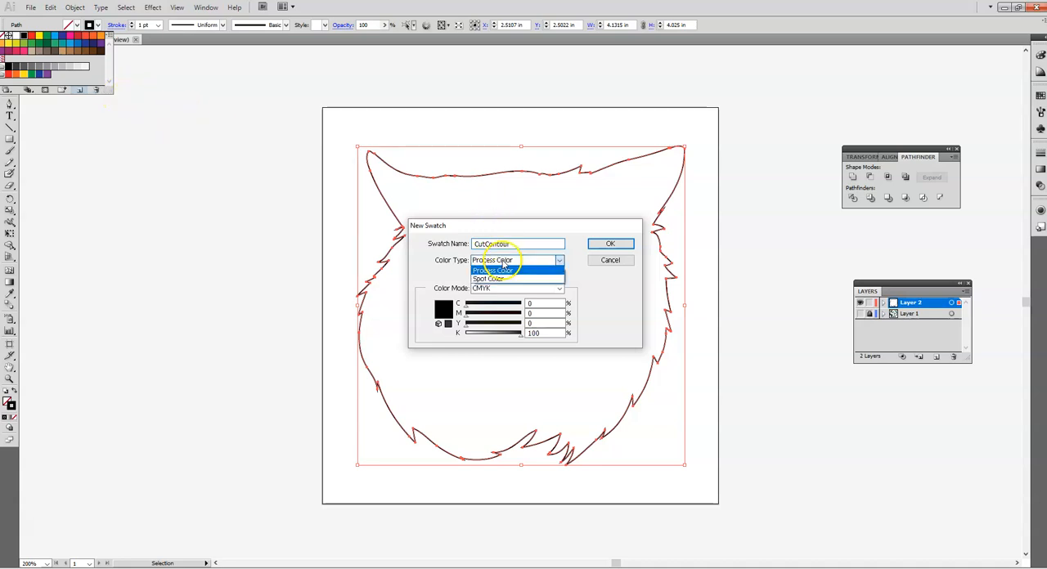
left_click(494, 280)
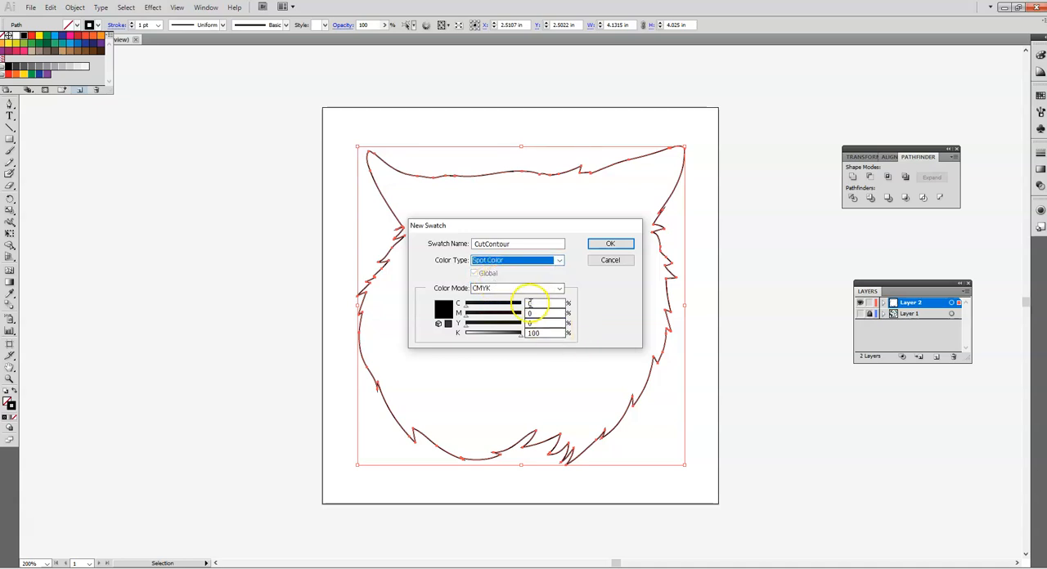
Define the CutContour swatch as 100% magenta with 0% black, and set the head outline's stroke weight to 0.001.
left_click(538, 313)
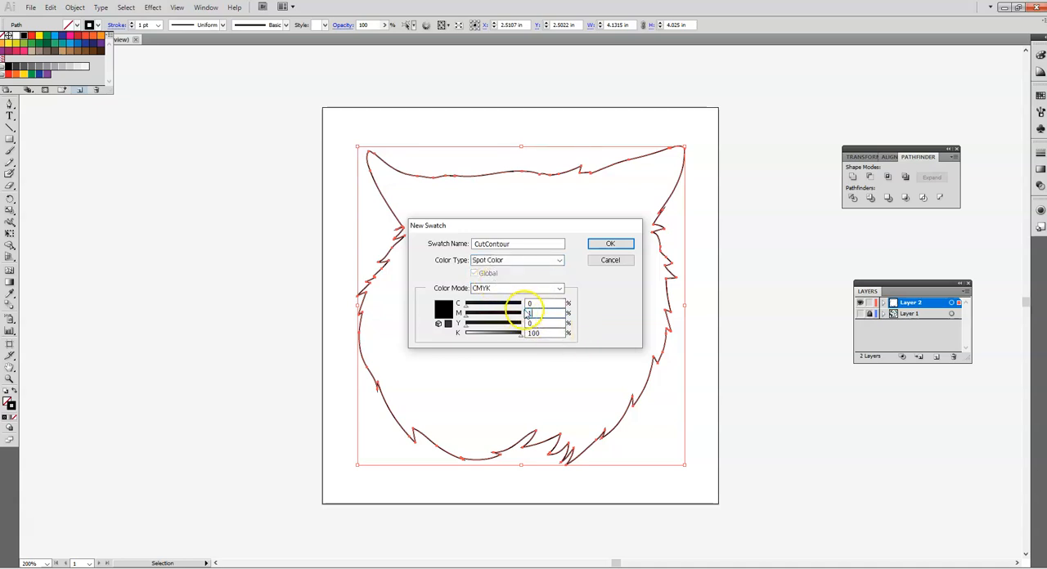
left_click_drag(552, 334, 529, 337)
type("0")
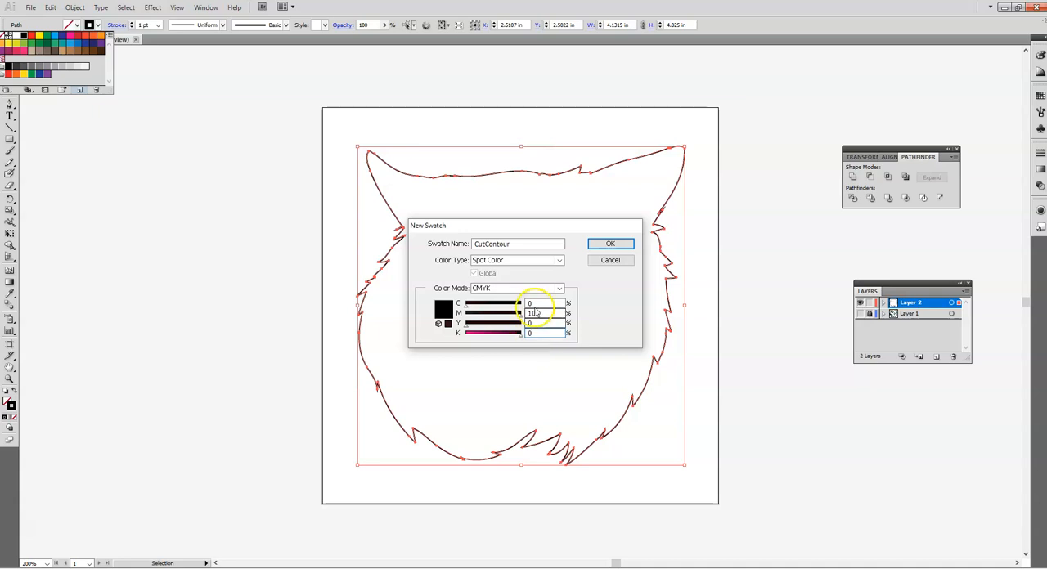
left_click(610, 244)
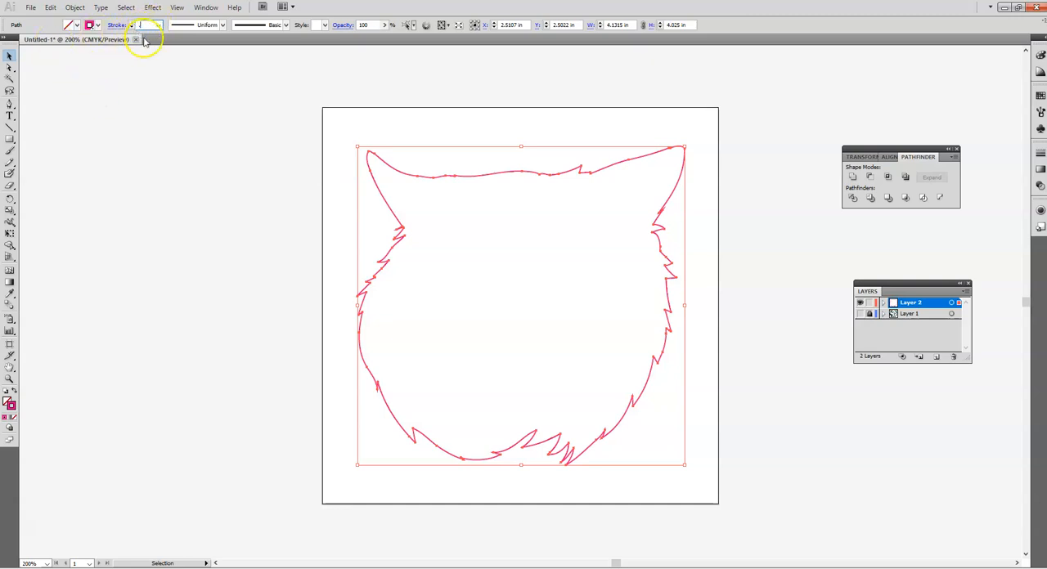
left_click(196, 206)
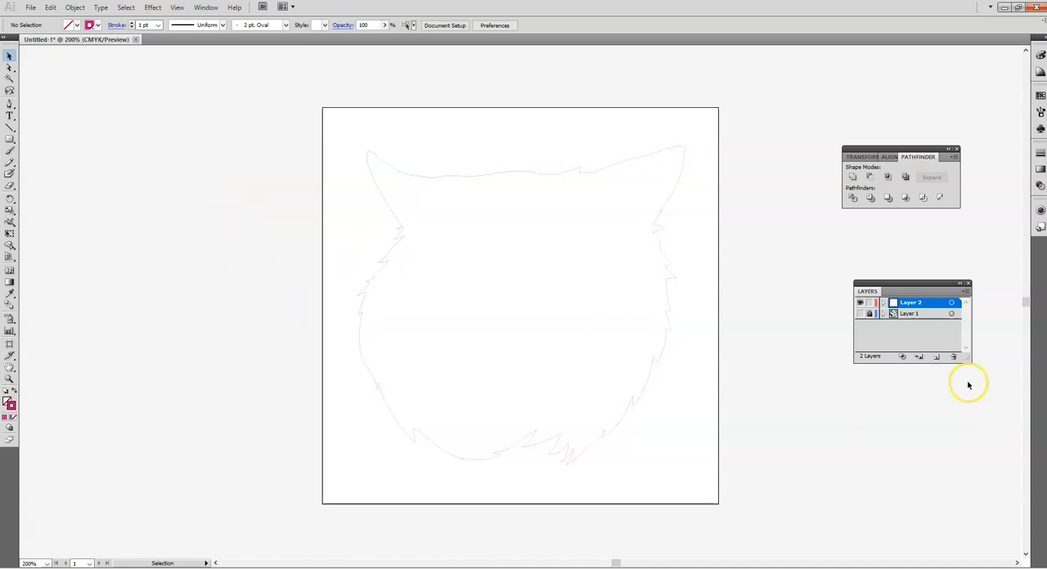
Toggle Layer 1's visibility to compare the bobcat image with the cut outline, leaving the layer shown.
left_click(860, 314)
left_click(860, 314)
left_click(860, 314)
left_click(860, 315)
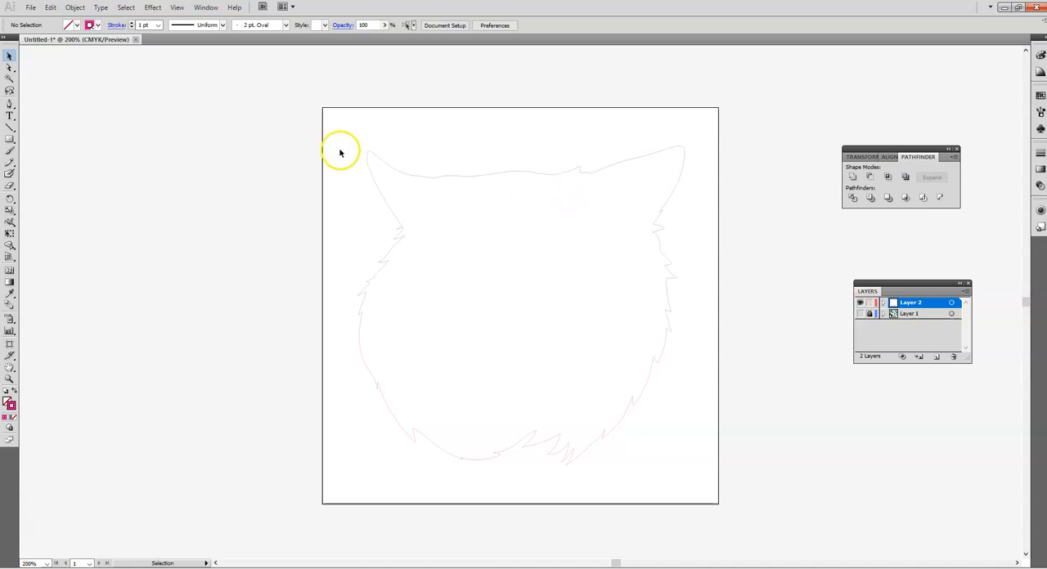
left_click(860, 314)
left_click(860, 315)
left_click(859, 315)
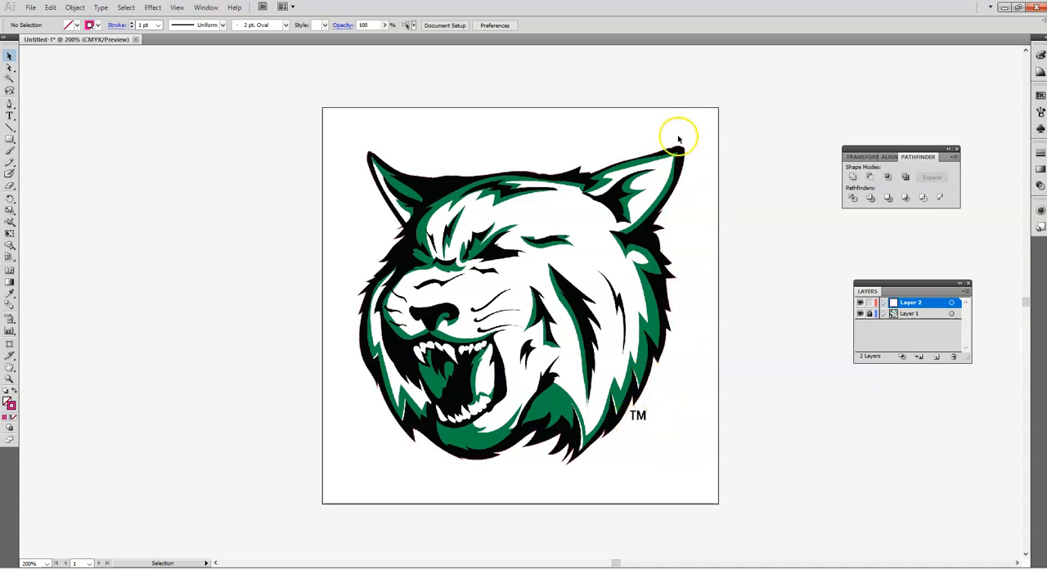